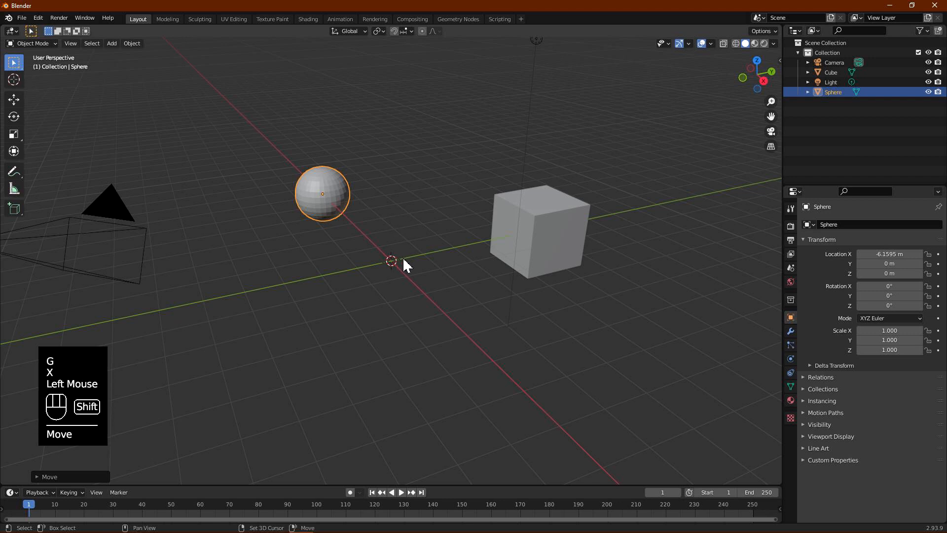
# - Add a cylinder mesh and move it about -3.72 m along the Y axis
pyautogui.click(450, 307)
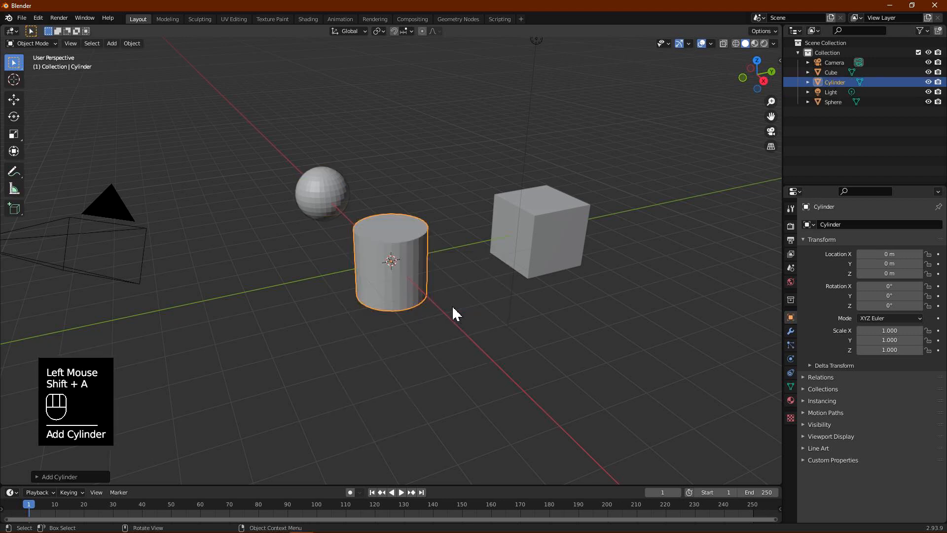
pyautogui.press('g')
pyautogui.press('y')
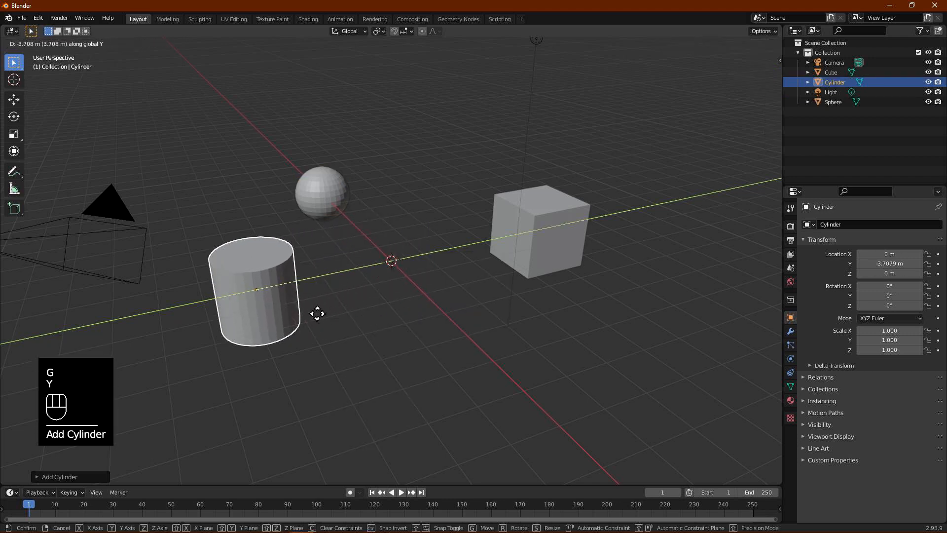
pyautogui.click(318, 312)
# - Add a cone mesh and move it about 3.23 m along the X axis
pyautogui.hotkey('shift', 'a')
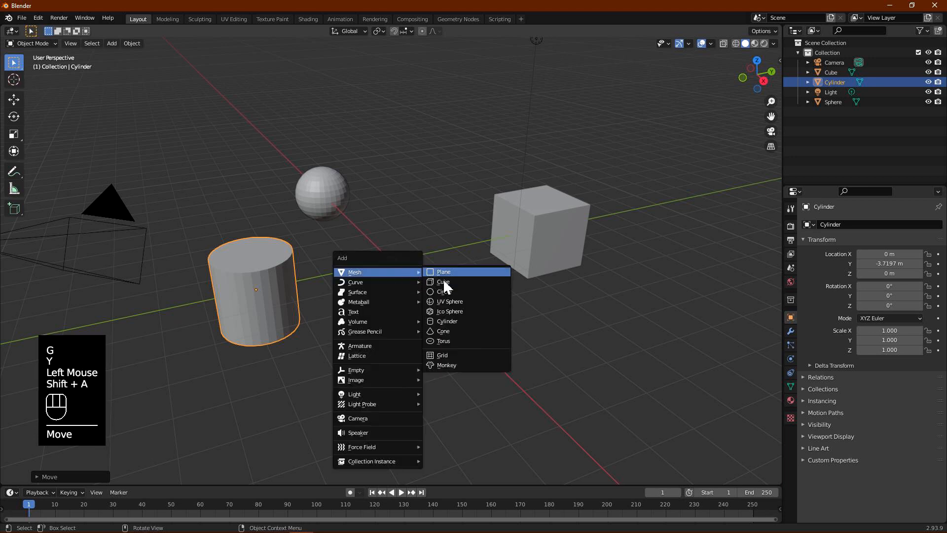
pyautogui.click(456, 332)
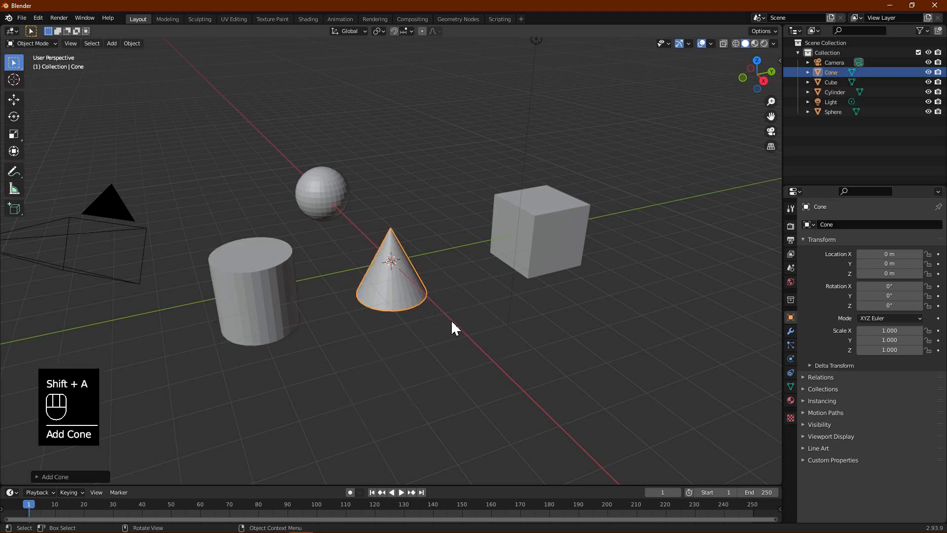
pyautogui.press('g')
pyautogui.press('x')
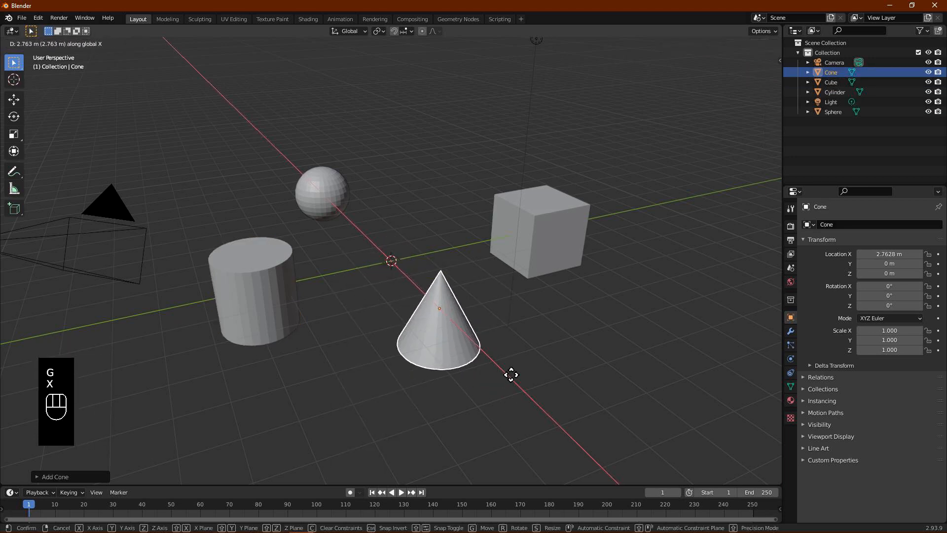
pyautogui.click(513, 376)
# - Add a torus mesh at the world origin
pyautogui.hotkey('shift', 'a')
pyautogui.moveTo(424, 288)
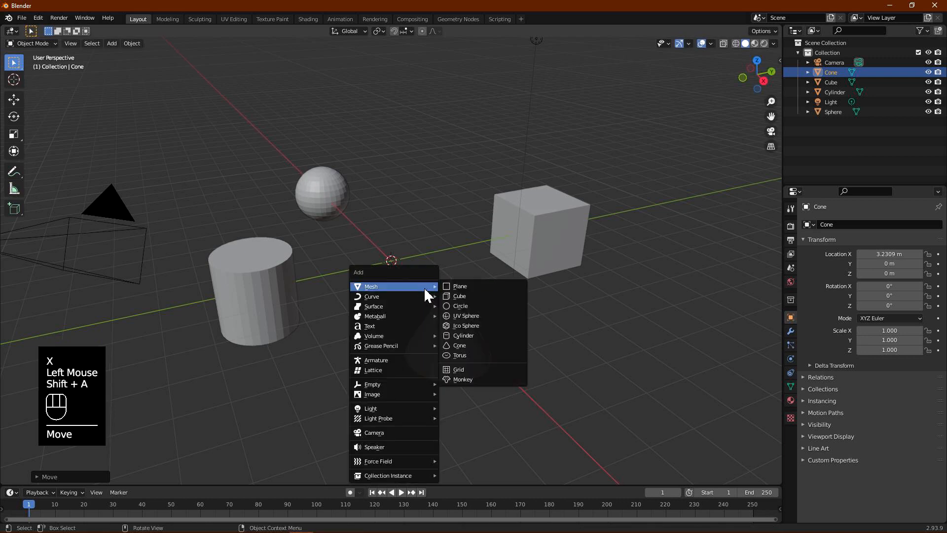
pyautogui.click(469, 355)
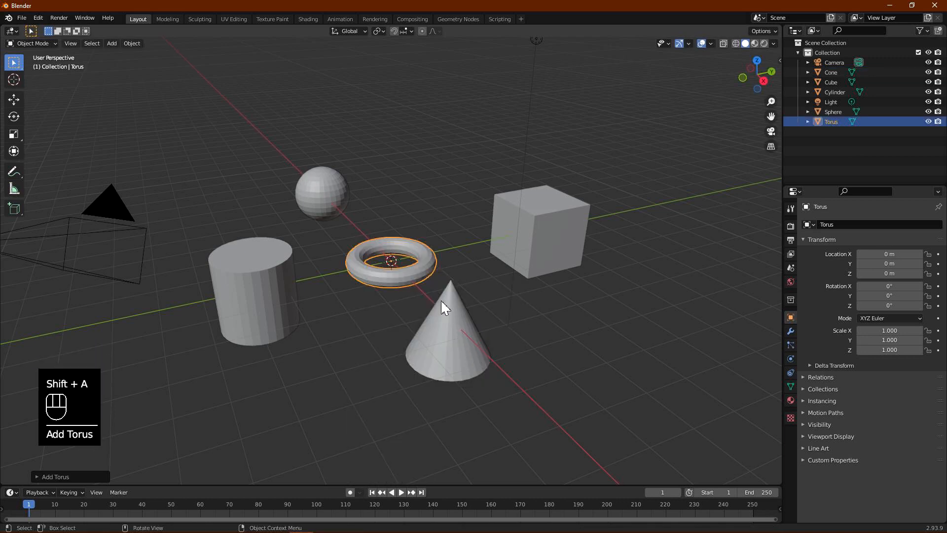
# - Apply Shade Smooth to the sphere and to the cube
pyautogui.click(336, 197)
pyautogui.rightClick(337, 196)
pyautogui.click(338, 193)
pyautogui.click(519, 222)
pyautogui.rightClick(519, 223)
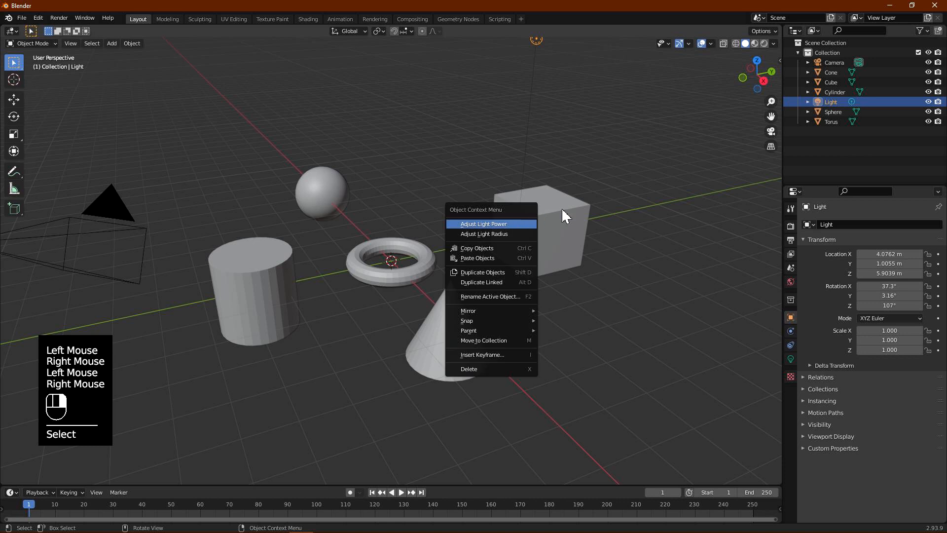
pyautogui.click(562, 209)
pyautogui.rightClick(554, 218)
pyautogui.click(554, 217)
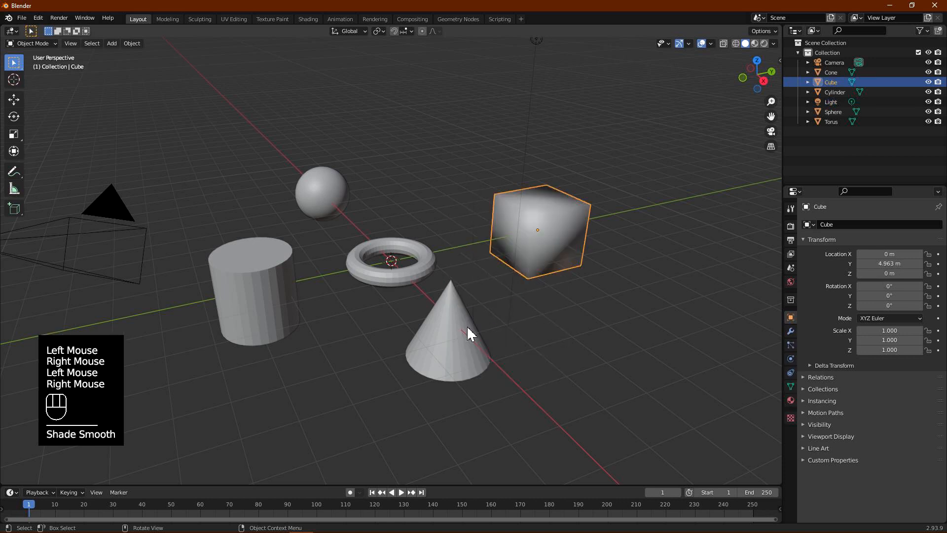
# - Apply Shade Smooth to the cone, the torus and the cylinder
pyautogui.click(467, 328)
pyautogui.rightClick(468, 328)
pyautogui.click(468, 328)
pyautogui.click(393, 283)
pyautogui.rightClick(393, 283)
pyautogui.click(392, 282)
pyautogui.click(274, 282)
pyautogui.rightClick(274, 282)
pyautogui.click(274, 283)
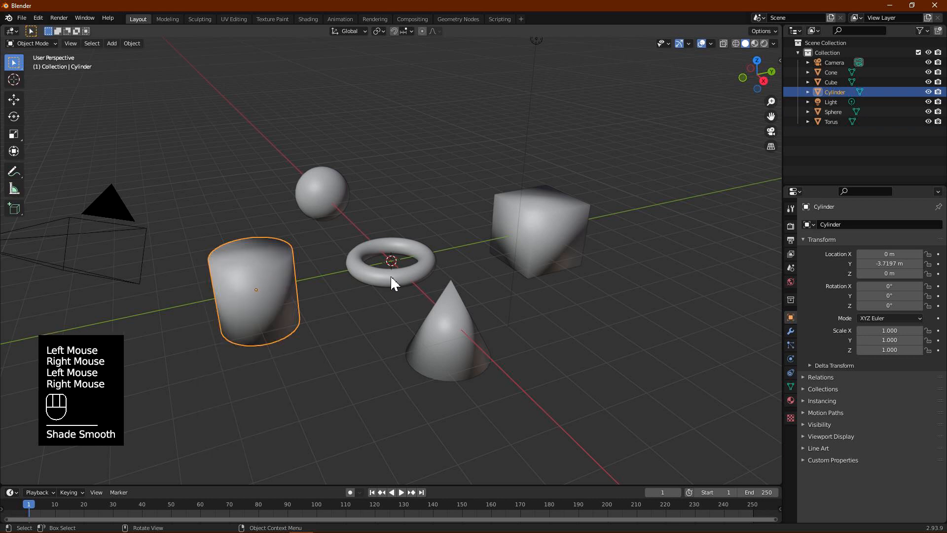
# - Enable Auto Smooth in the mesh normals of the cube, the cone and the cylinder
pyautogui.click(553, 236)
pyautogui.click(790, 386)
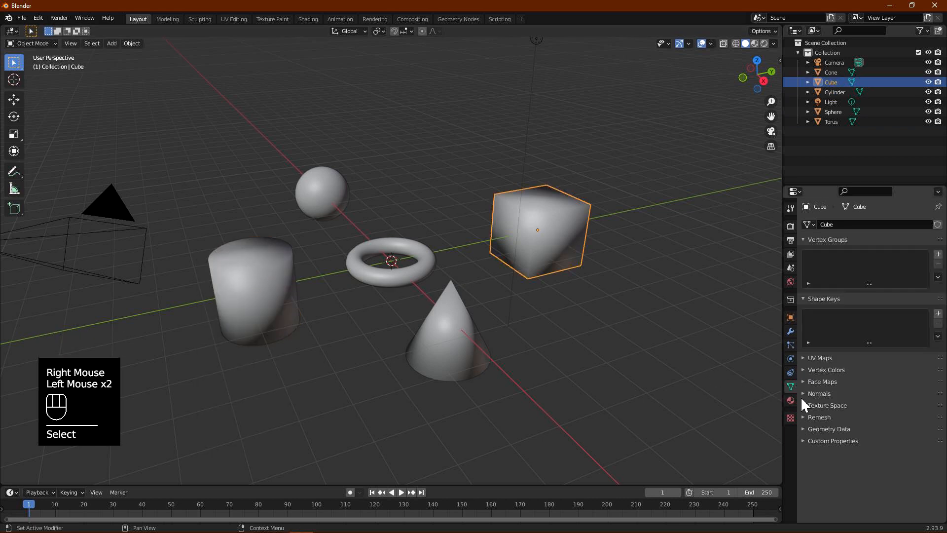
pyautogui.click(806, 394)
pyautogui.click(860, 408)
pyautogui.click(469, 350)
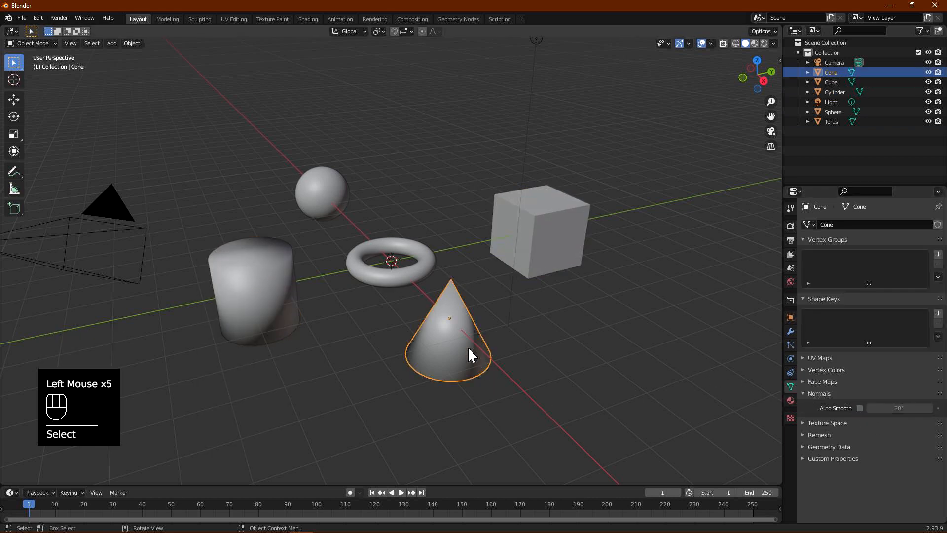
pyautogui.click(860, 408)
pyautogui.click(285, 277)
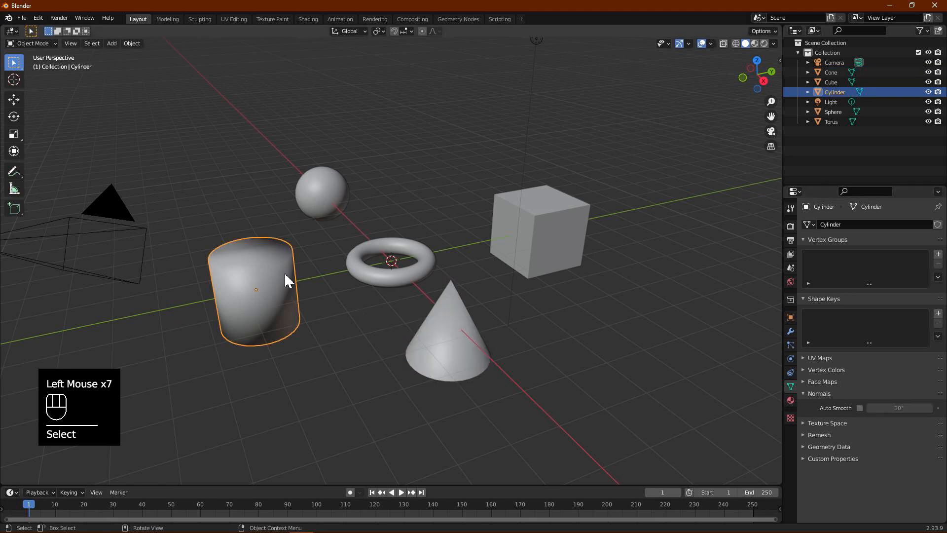
pyautogui.click(860, 408)
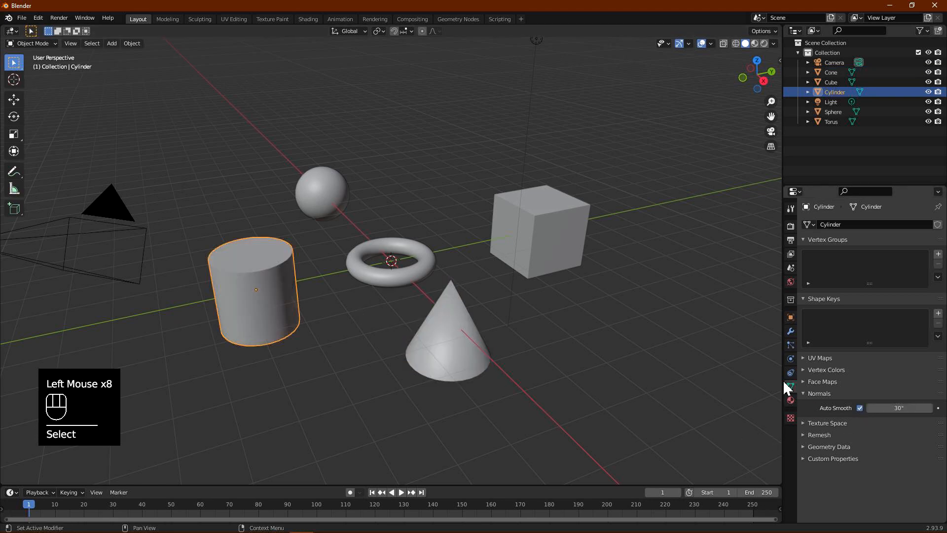
# - Duplicate the sphere and place the copy beside it along the Y axis, on the cube's side
pyautogui.moveTo(508, 265); pyautogui.dragTo(486, 280, button='middle')
pyautogui.click(395, 165)
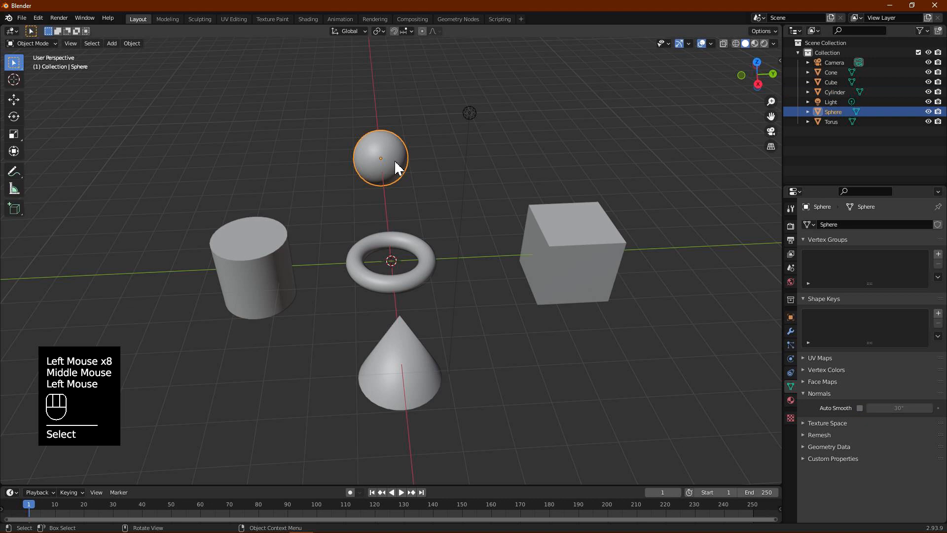
pyautogui.hotkey('shift', 'd')
pyautogui.press('y')
pyautogui.click(506, 162)
# - Add a Decimate modifier to the sphere copy and lower its collapse ratio until the shape is coarse and angular
pyautogui.click(791, 332)
pyautogui.click(845, 226)
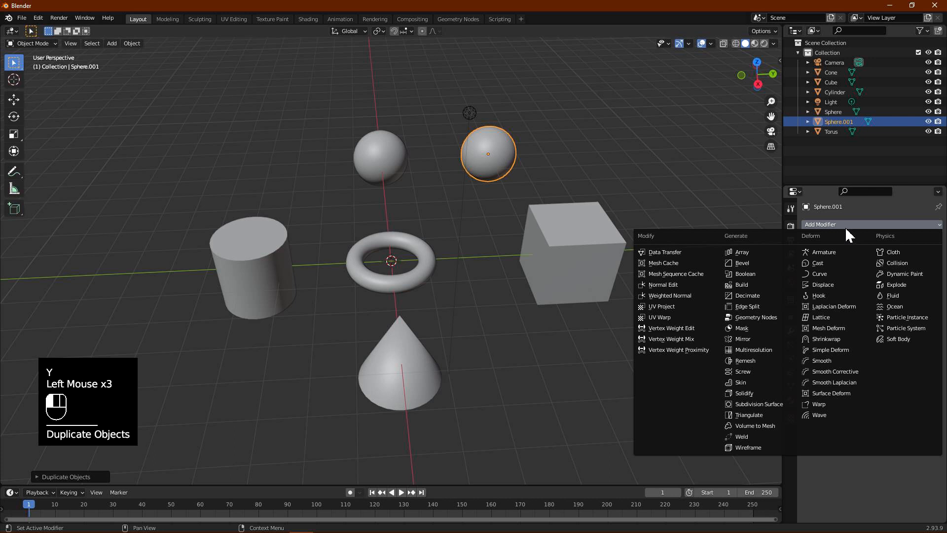
pyautogui.click(749, 295)
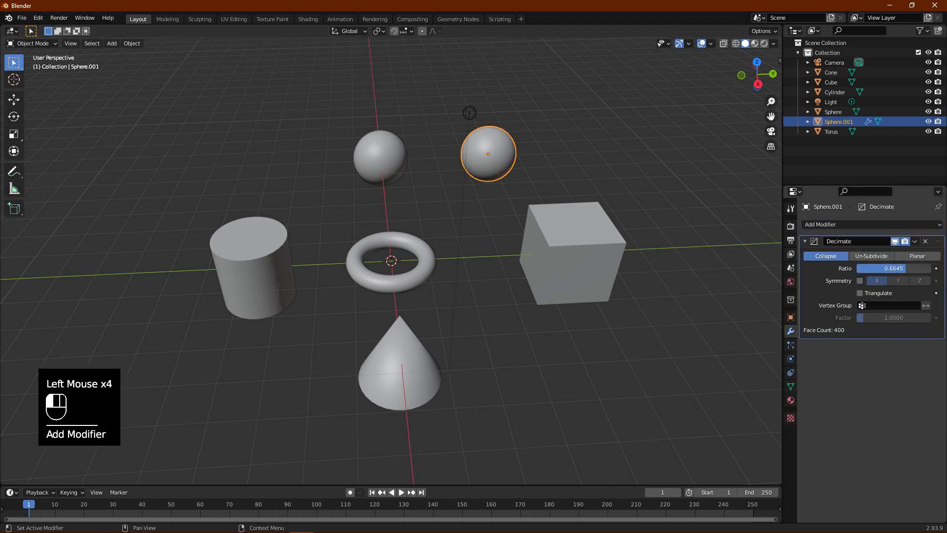
pyautogui.moveTo(873, 269); pyautogui.dragTo(860, 268)
# - Enable Auto Smooth in the mesh normals of the decimated sphere
pyautogui.click(790, 386)
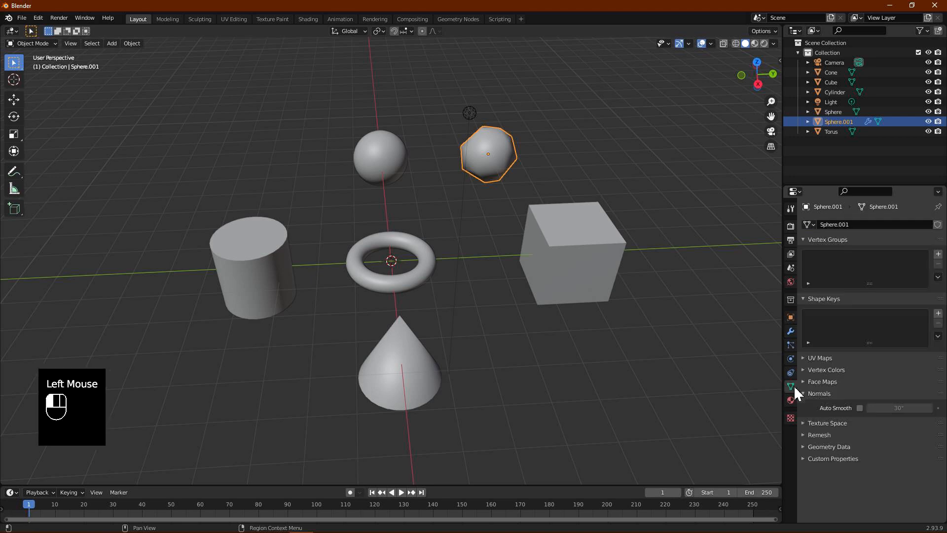
pyautogui.click(860, 408)
pyautogui.scroll(2, 551, 170)
pyautogui.moveTo(551, 171); pyautogui.dragTo(559, 148, button='middle')
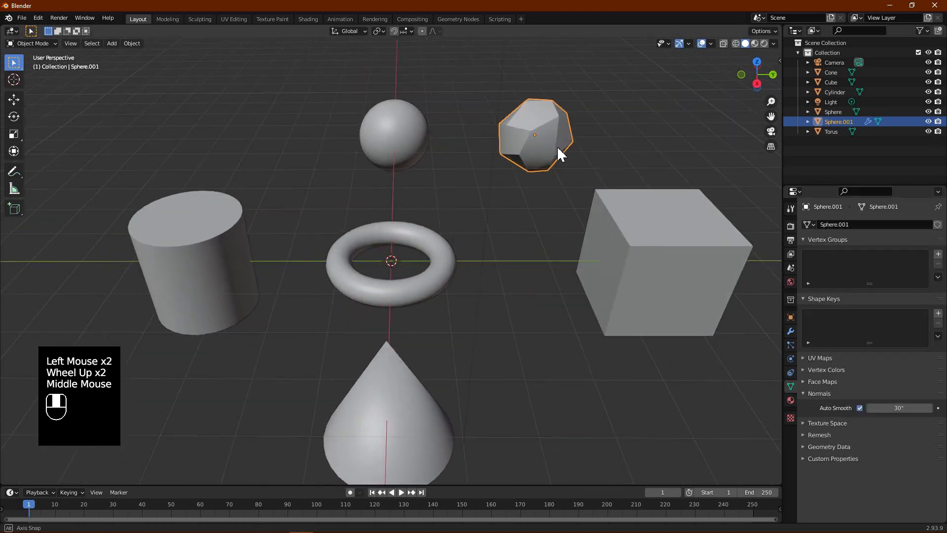
# - Duplicate the cylinder along the X axis to line up with the spheres, and show the copy's modifier properties
pyautogui.click(201, 292)
pyautogui.hotkey('shift', 'd')
pyautogui.press('x')
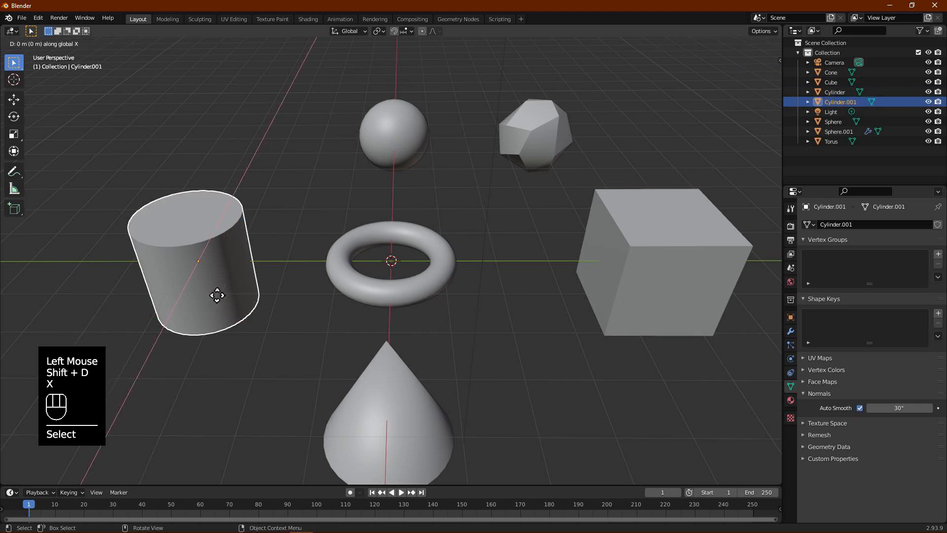
pyautogui.click(250, 150)
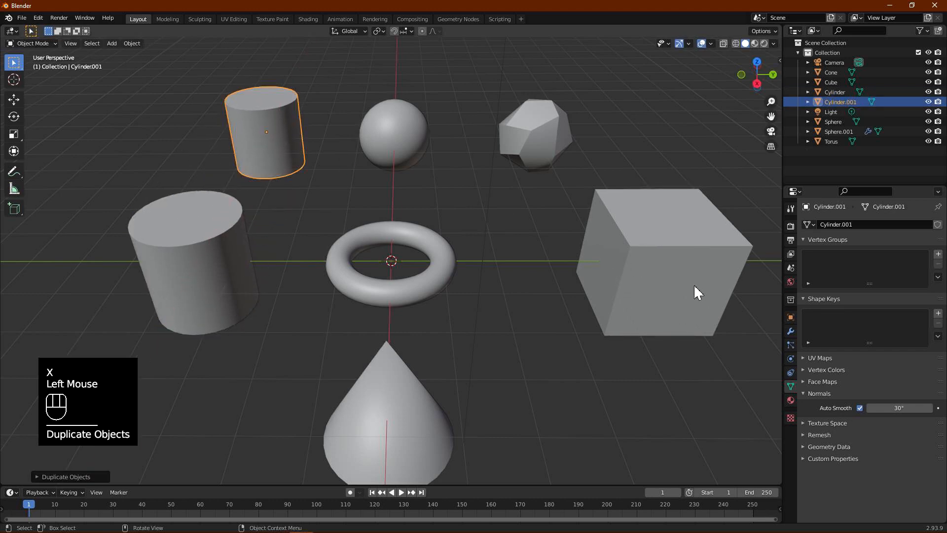
pyautogui.click(791, 331)
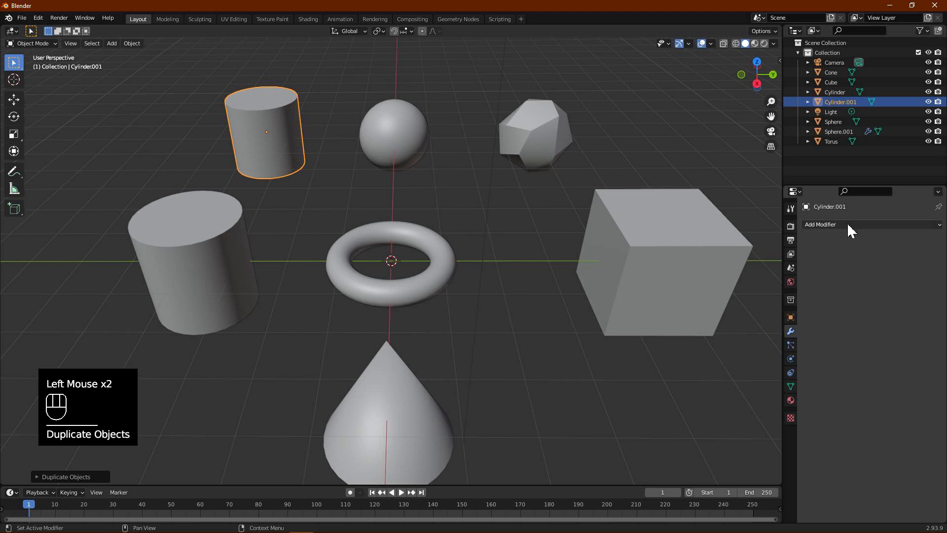
pyautogui.click(848, 225)
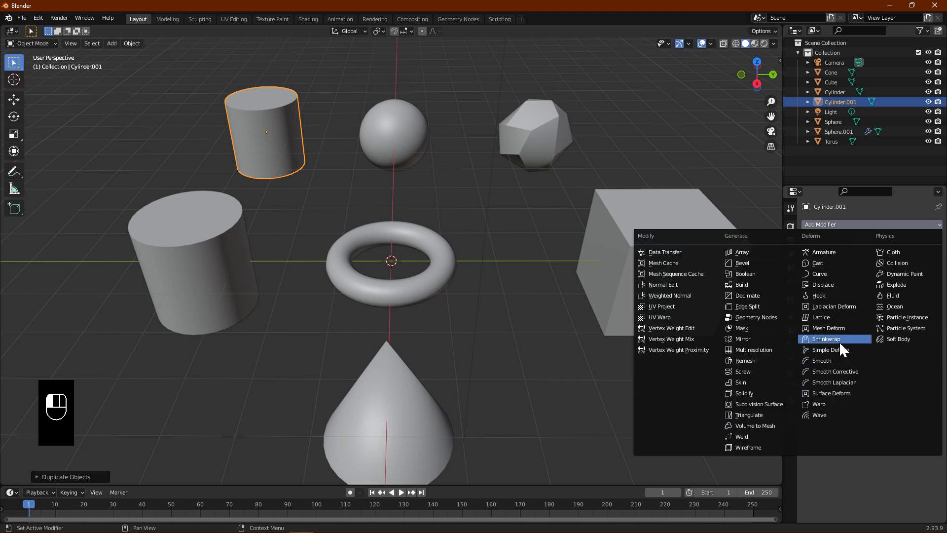
pyautogui.click(832, 328)
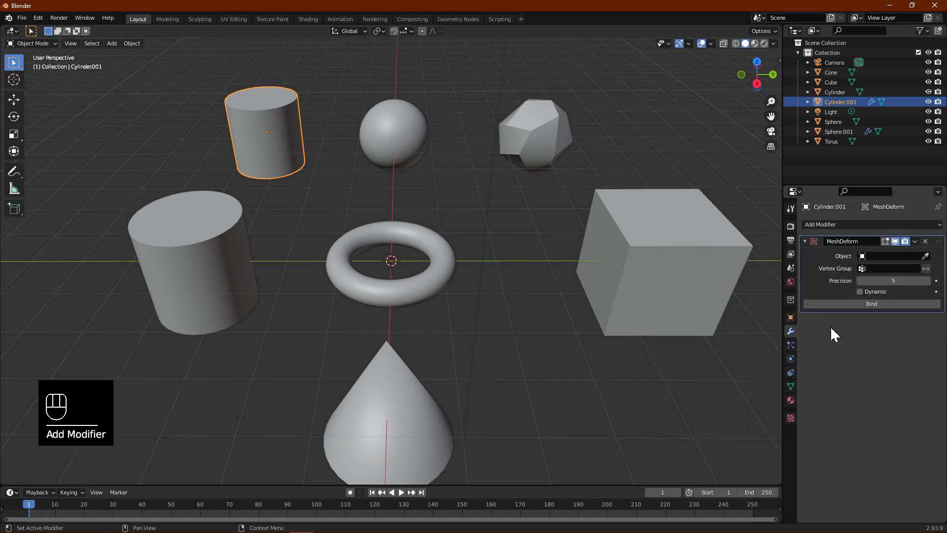
pyautogui.click(925, 241)
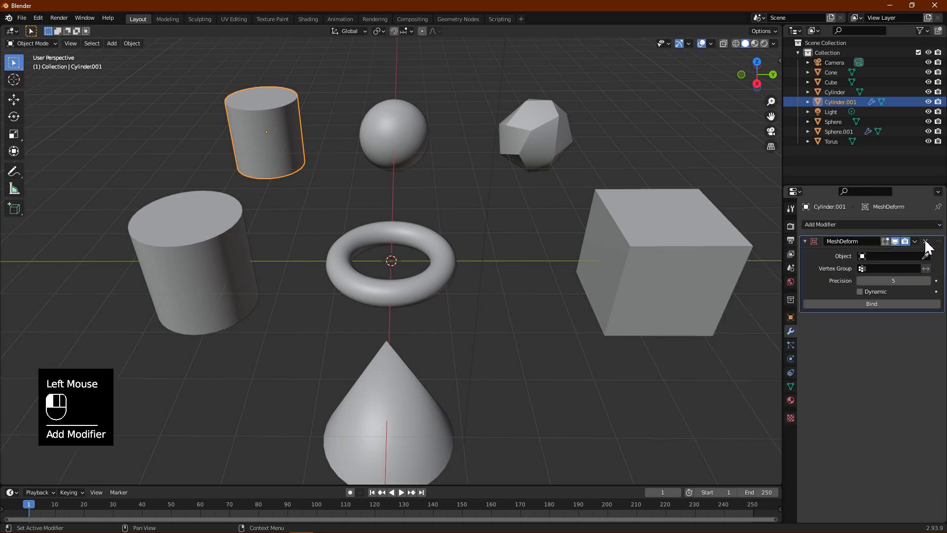
# - Add a Simple Deform modifier to the cylinder copy beside the sphere
pyautogui.click(869, 224)
pyautogui.click(819, 349)
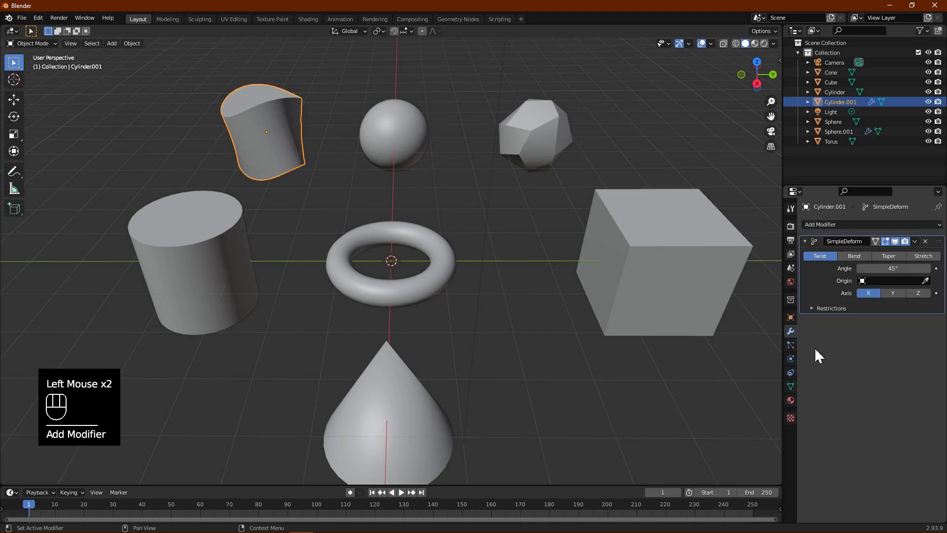
pyautogui.moveTo(389, 178); pyautogui.dragTo(387, 161, button='middle')
pyautogui.scroll(2, 213, 169)
pyautogui.moveTo(214, 169); pyautogui.dragTo(339, 203, button='middle')
pyautogui.scroll(-2, 291, 280)
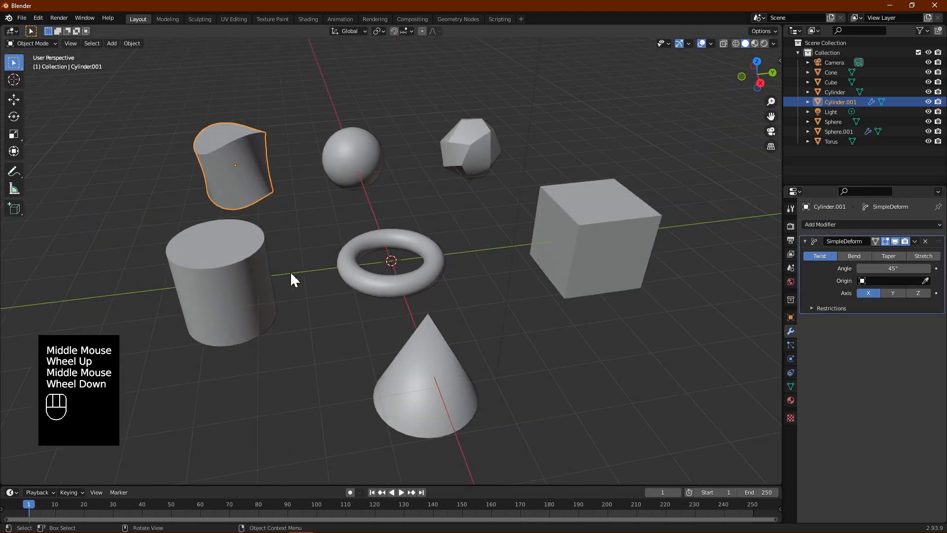
# - Duplicate the original undeformed cylinder and place the copy in front of it along the X axis, on the cone's side
pyautogui.click(222, 288)
pyautogui.scroll(-1, 390, 343)
pyautogui.middleClick(426, 339)
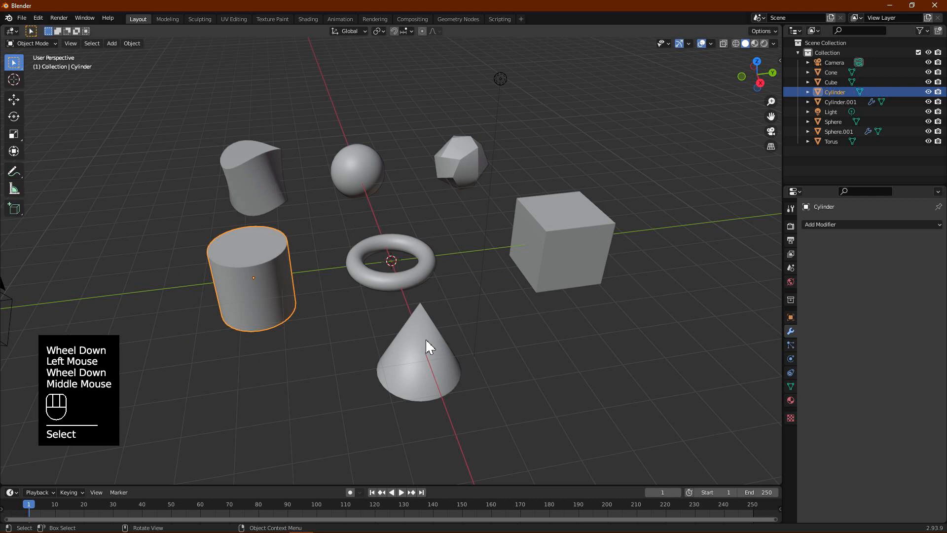
pyautogui.click(272, 286)
pyautogui.hotkey('shift', 'd')
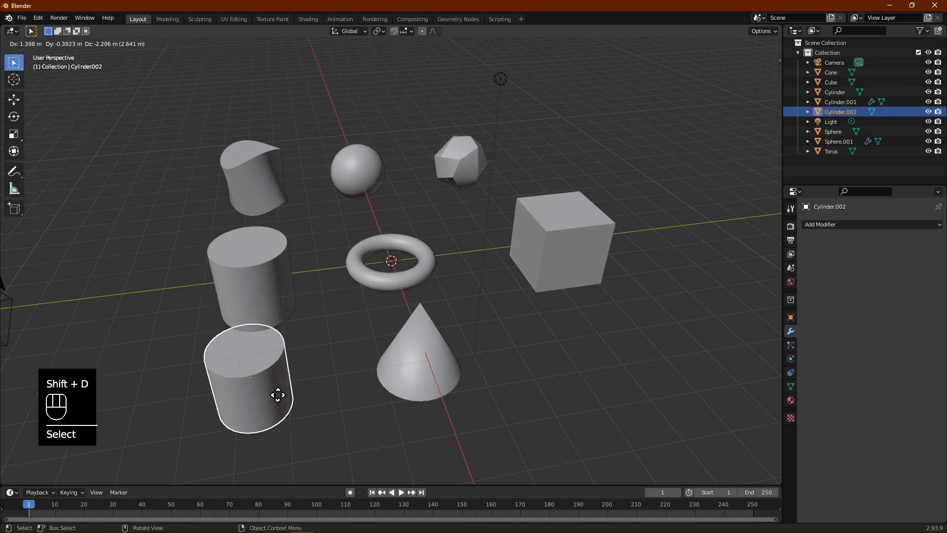
pyautogui.press('y')
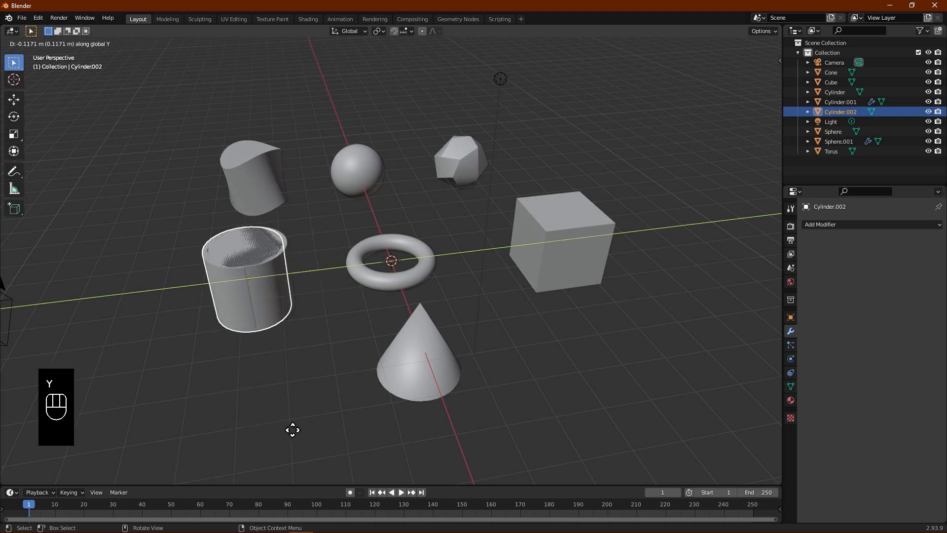
pyautogui.press('x')
pyautogui.click(295, 384)
# - Divide the sides of the front cylinder copy with evenly spaced horizontal loop cuts and return to Object Mode
pyautogui.scroll(1, 315, 356)
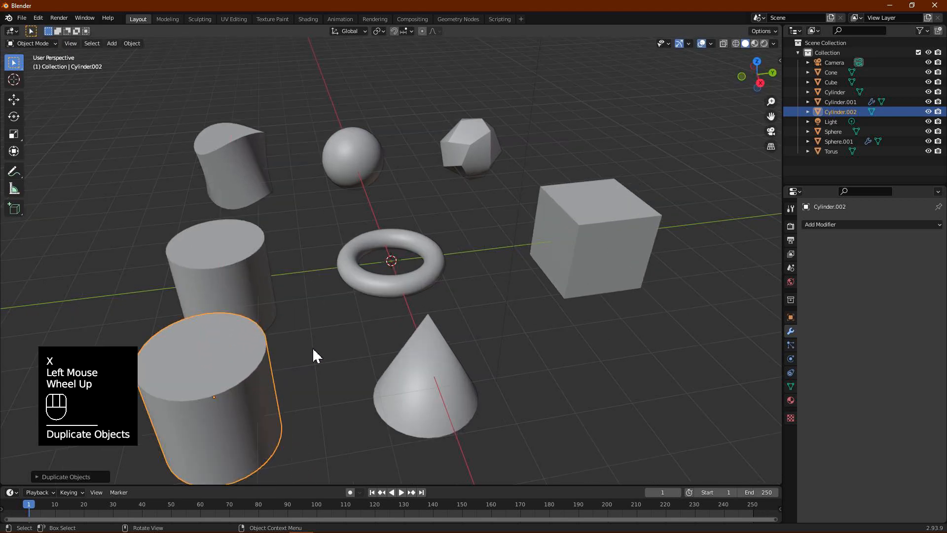
pyautogui.moveTo(316, 355); pyautogui.dragTo(327, 333, button='middle')
pyautogui.press('Tab')
pyautogui.hotkey('ctrl', 'r')
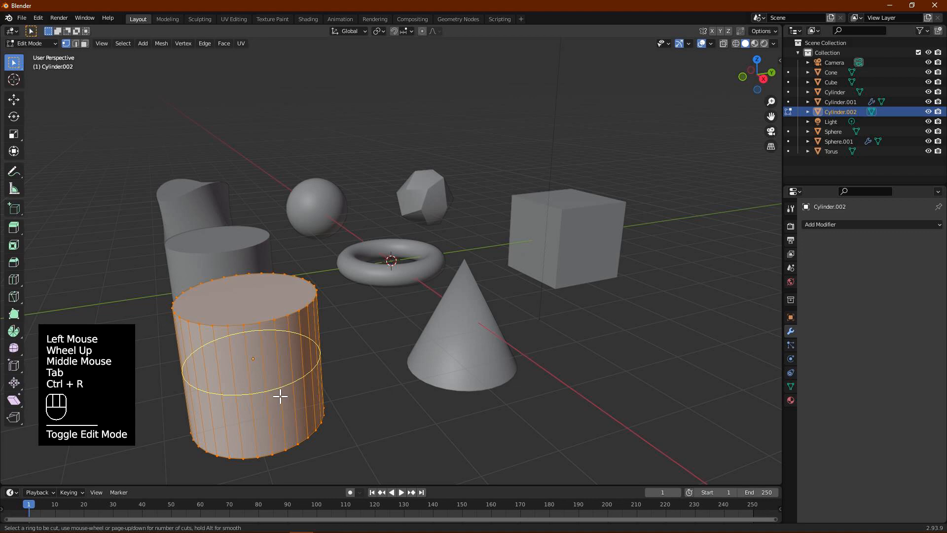
pyautogui.click(273, 394)
pyautogui.rightClick(274, 394)
pyautogui.click(372, 386)
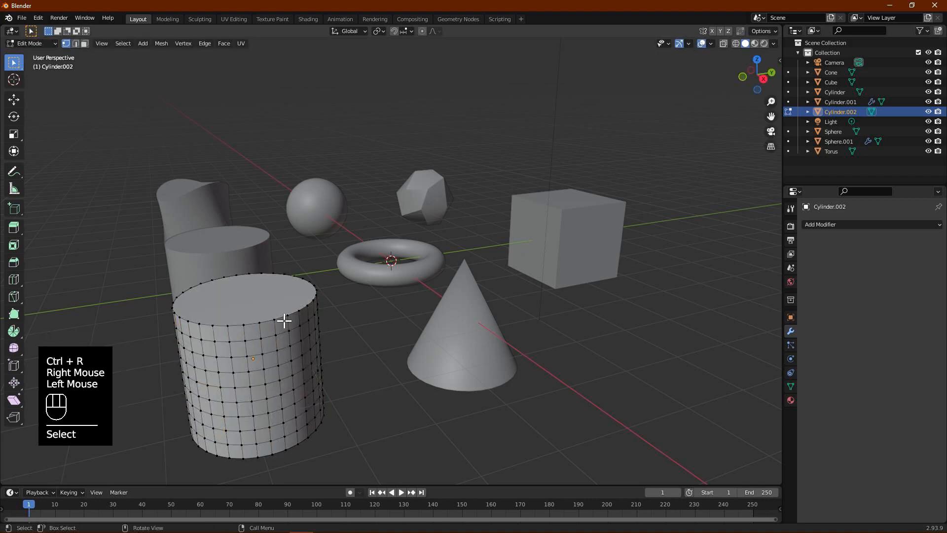
pyautogui.press('Tab')
# - Add a Simple Deform modifier to the front cylinder copy and set its deform axis to Z
pyautogui.click(273, 297)
pyautogui.click(308, 365)
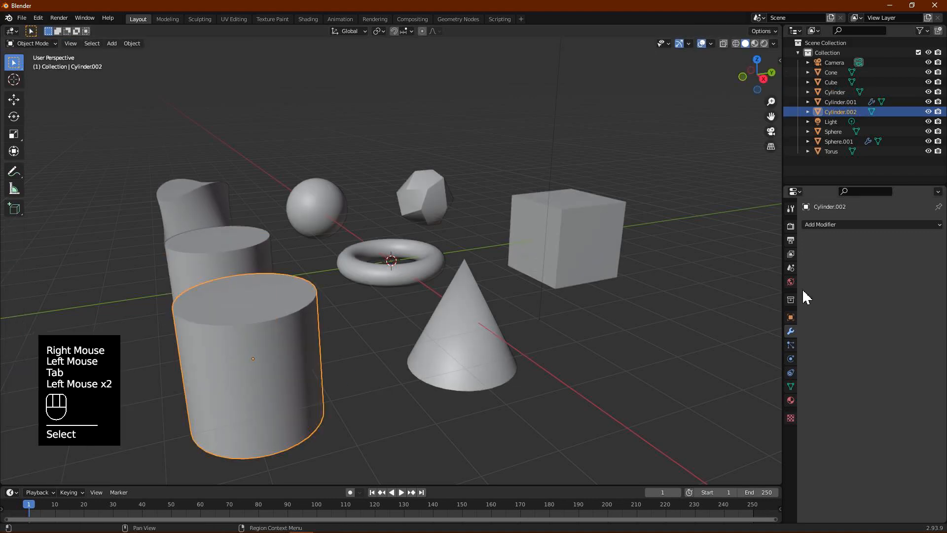
pyautogui.click(830, 226)
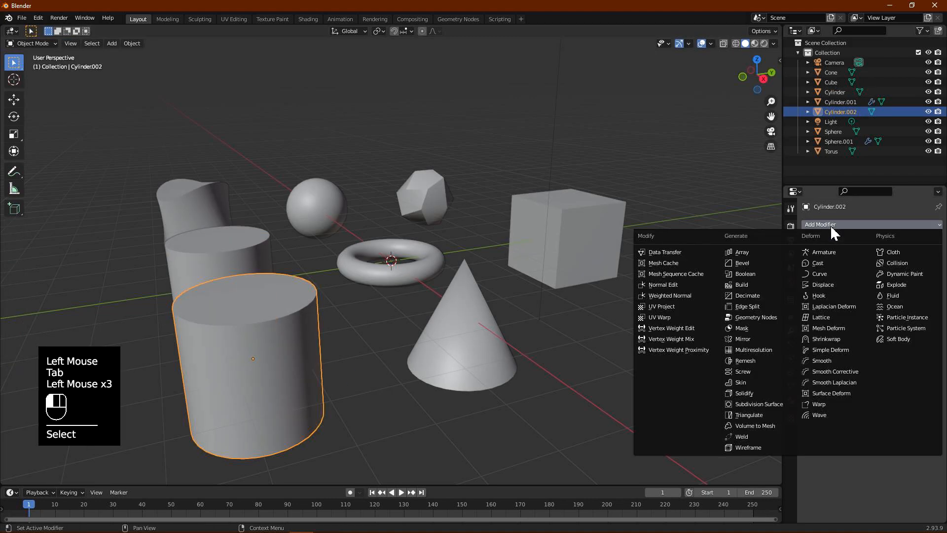
pyautogui.click(821, 351)
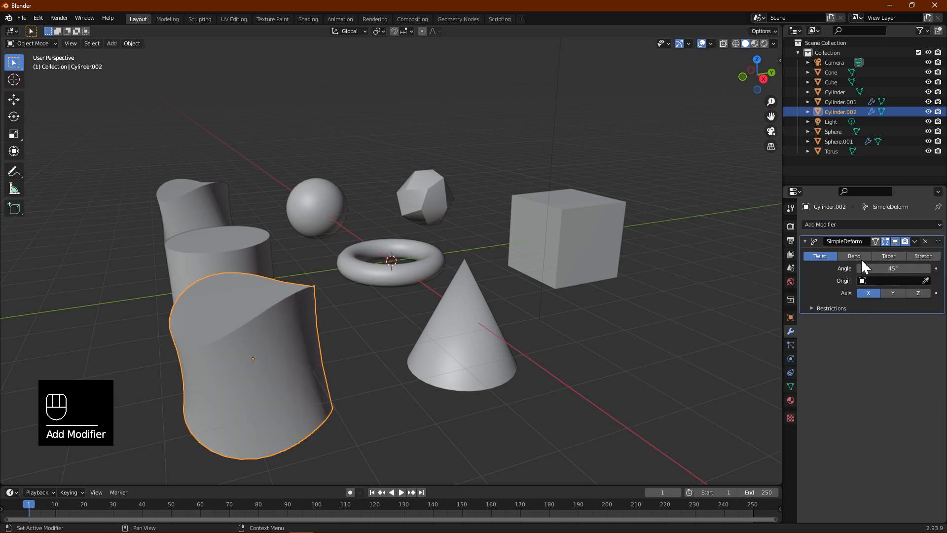
pyautogui.click(913, 291)
pyautogui.moveTo(556, 351); pyautogui.dragTo(423, 323, button='middle')
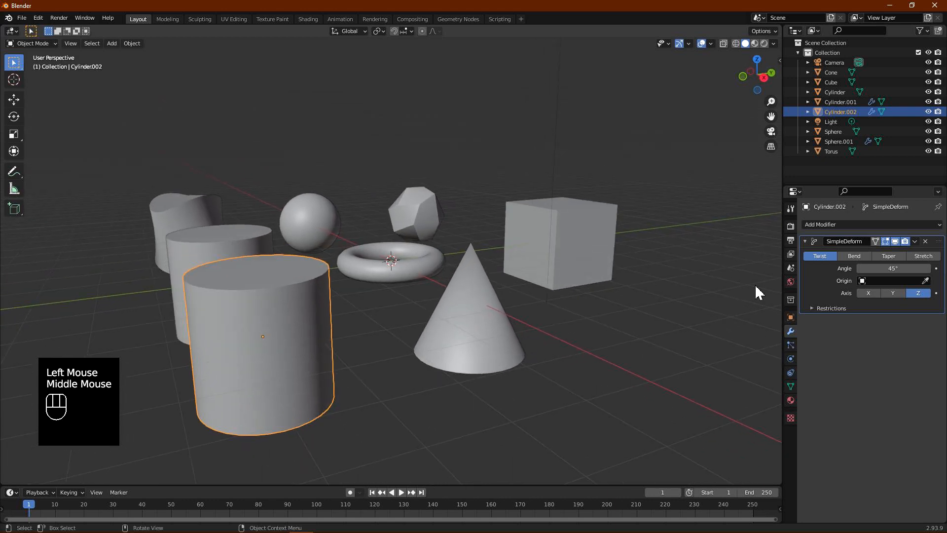
# - Try the Taper deformation on the front cylinder, then switch its Simple Deform modifier to Stretch with a factor of 0.625
pyautogui.click(890, 256)
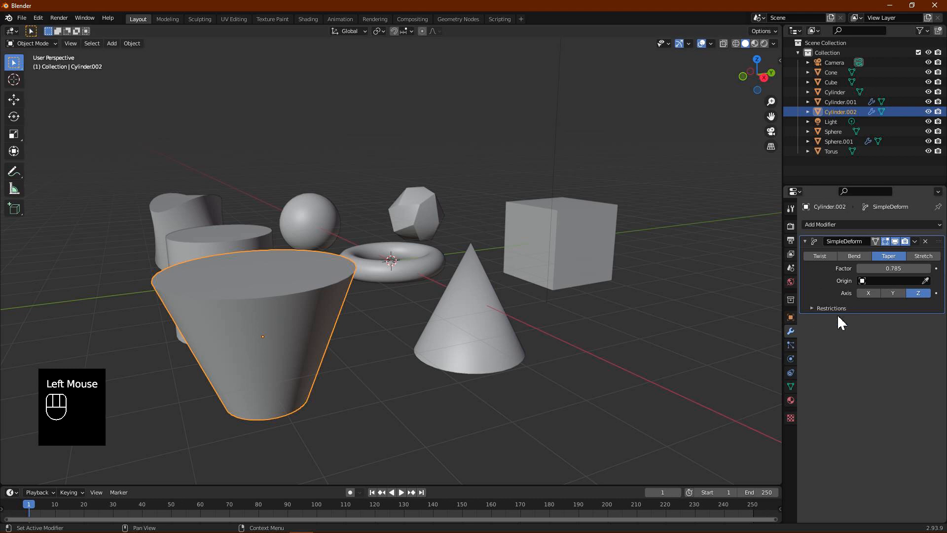
pyautogui.moveTo(897, 270); pyautogui.dragTo(885, 271)
pyautogui.click(926, 257)
pyautogui.scroll(-3, 620, 237)
pyautogui.moveTo(620, 237); pyautogui.dragTo(451, 303, button='middle')
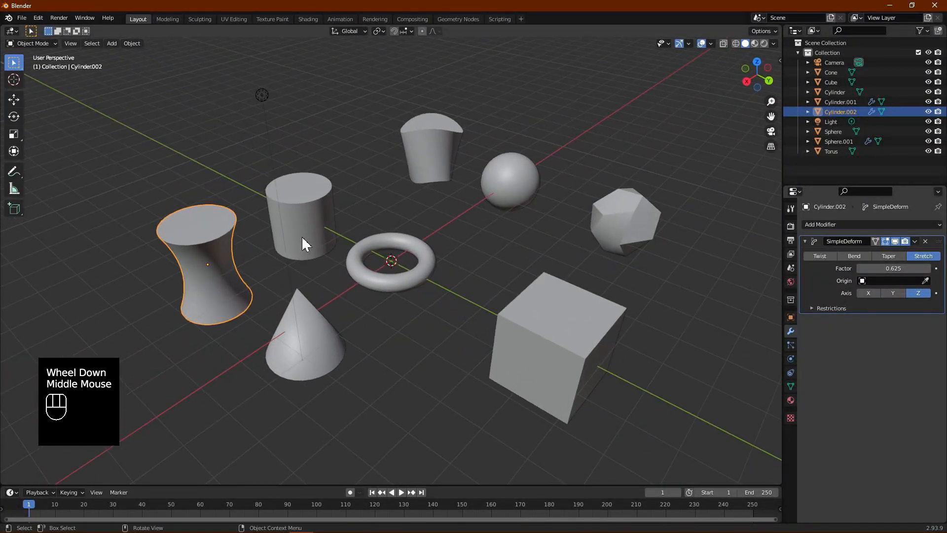
# - Assign the existing material named Material to the stretched cylinder
pyautogui.click(791, 400)
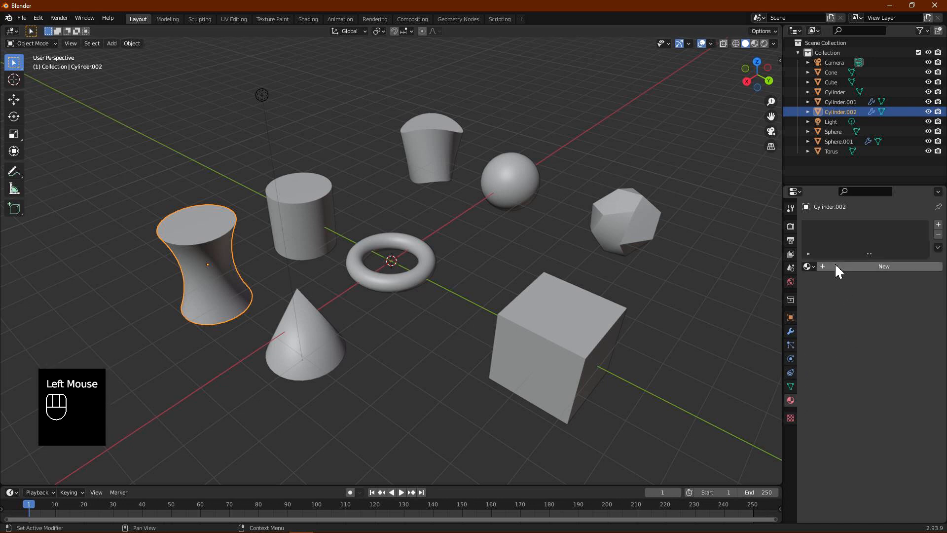
pyautogui.moveTo(811, 267); pyautogui.dragTo(820, 282)
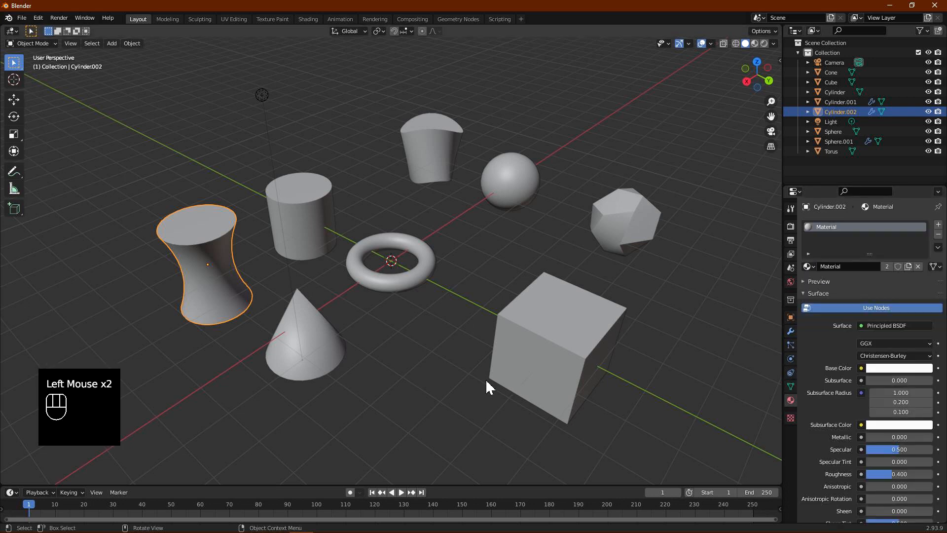
pyautogui.click(450, 397)
pyautogui.moveTo(703, 419); pyautogui.dragTo(271, 127)
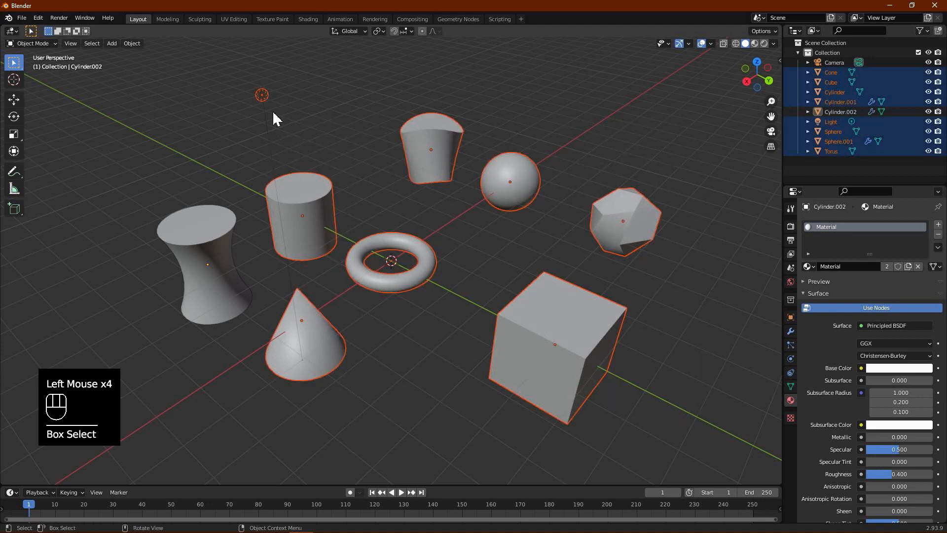
pyautogui.keyDown('shift'); pyautogui.click(261, 94); pyautogui.keyUp('shift')
# - Select all the meshes with the stretched cylinder active, link its material to the others, and check it on the cone, cube and faceted sphere
pyautogui.click(554, 324)
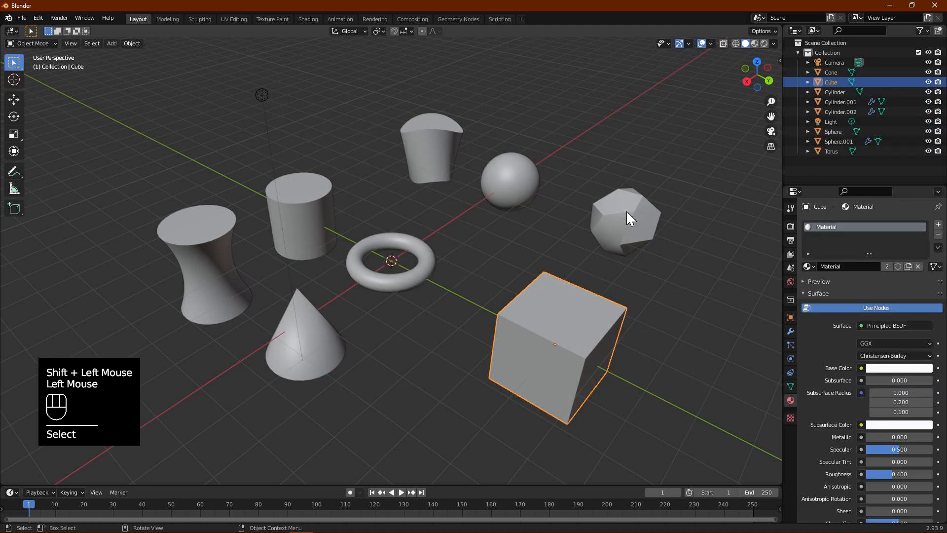
pyautogui.keyDown('shift'); pyautogui.click(627, 210); pyautogui.keyUp('shift')
pyautogui.keyDown('shift'); pyautogui.click(511, 190); pyautogui.keyUp('shift')
pyautogui.keyDown('shift'); pyautogui.click(431, 153); pyautogui.keyUp('shift')
pyautogui.keyDown('shift'); pyautogui.click(368, 284); pyautogui.keyUp('shift')
pyautogui.keyDown('shift'); pyautogui.click(318, 328); pyautogui.keyUp('shift')
pyautogui.keyDown('shift'); pyautogui.click(326, 221); pyautogui.keyUp('shift')
pyautogui.keyDown('shift'); pyautogui.click(211, 269); pyautogui.keyUp('shift')
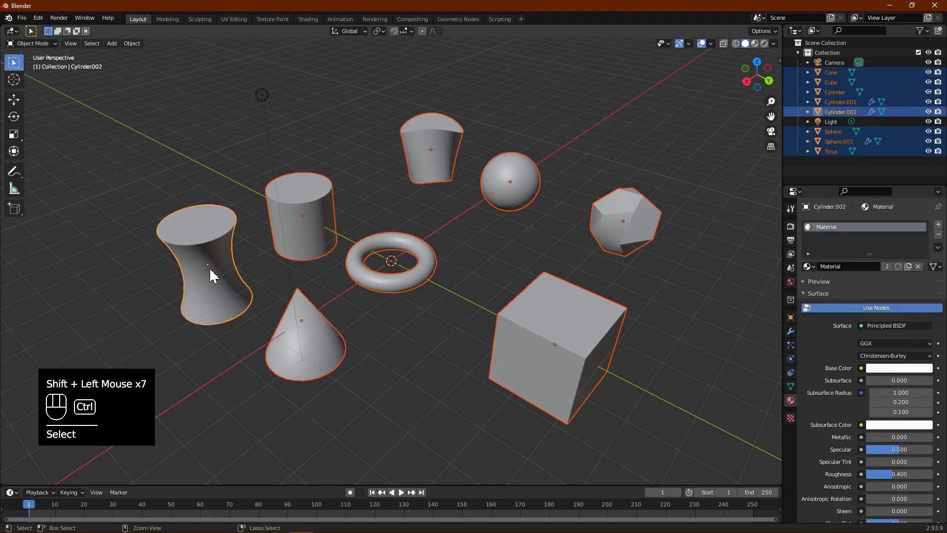
pyautogui.hotkey('ctrl', 'l')
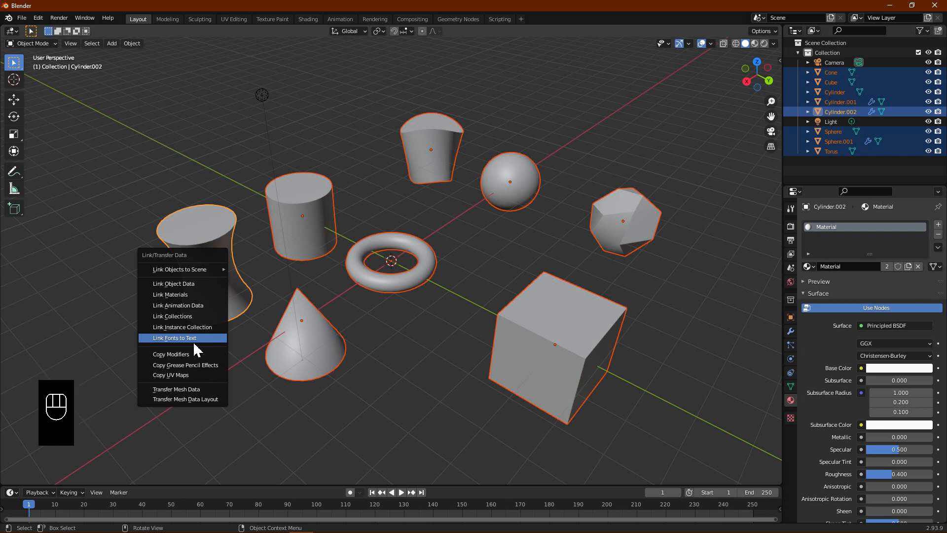
pyautogui.click(180, 295)
pyautogui.click(304, 353)
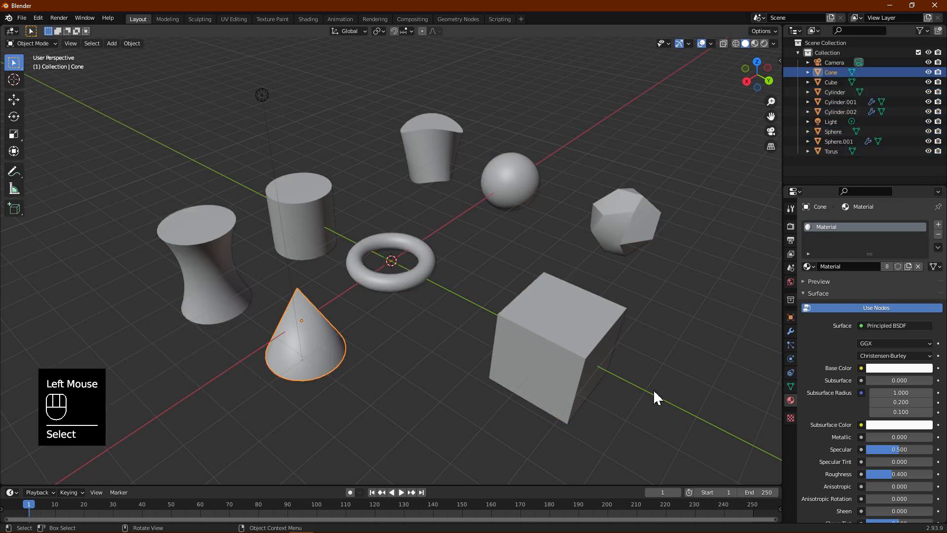
pyautogui.click(592, 363)
pyautogui.click(631, 241)
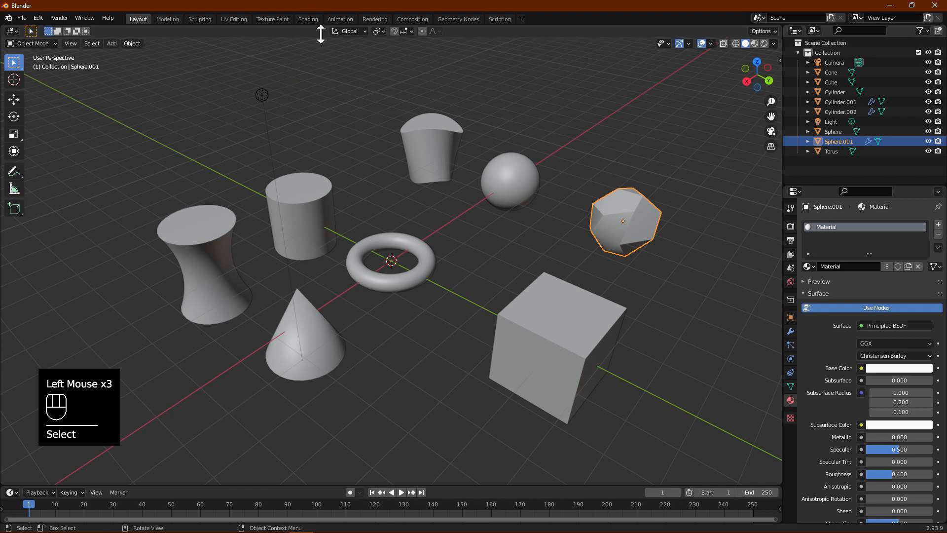
# - Switch to the Shading workspace and place a Texture Coordinate node before the material's Principled BSDF
pyautogui.click(307, 19)
pyautogui.scroll(4, 355, 387)
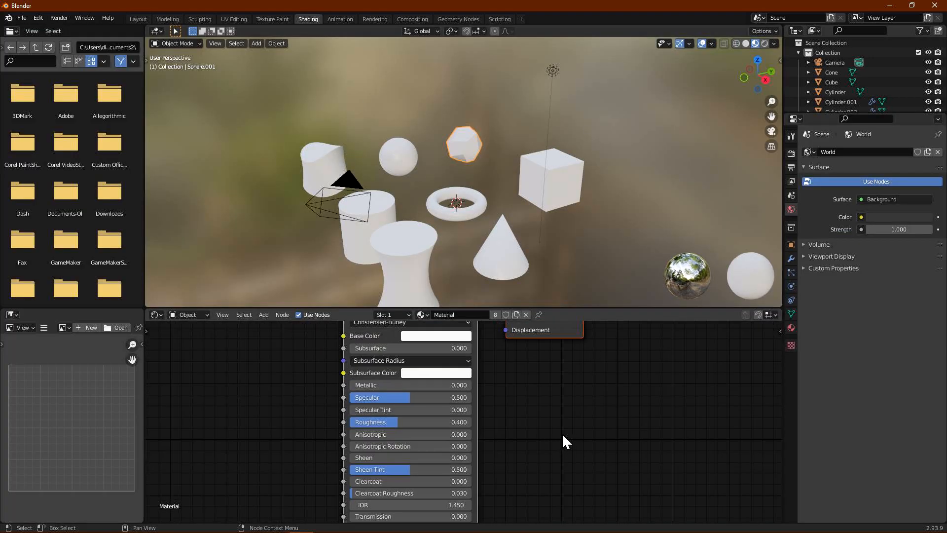
pyautogui.scroll(5, 446, 220)
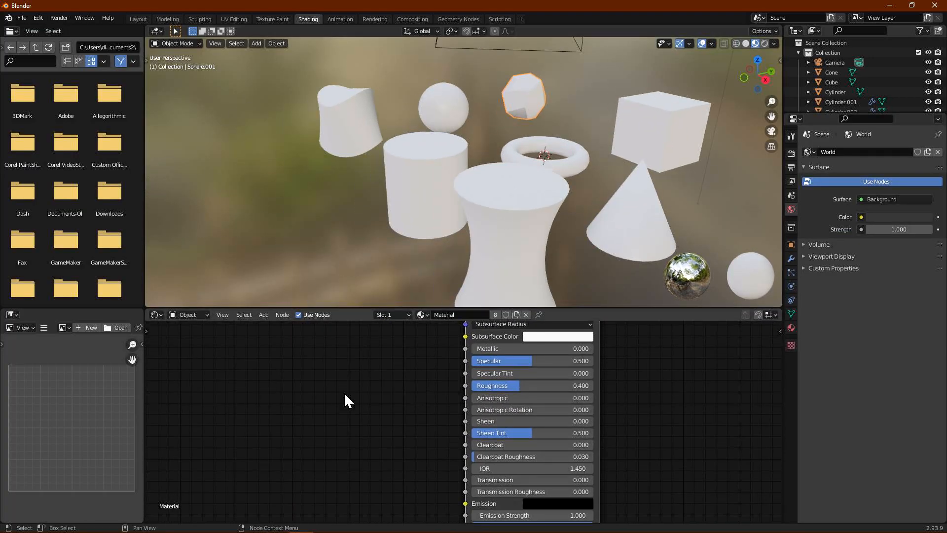
pyautogui.hotkey('shift', 'a')
pyautogui.moveTo(181, 410)
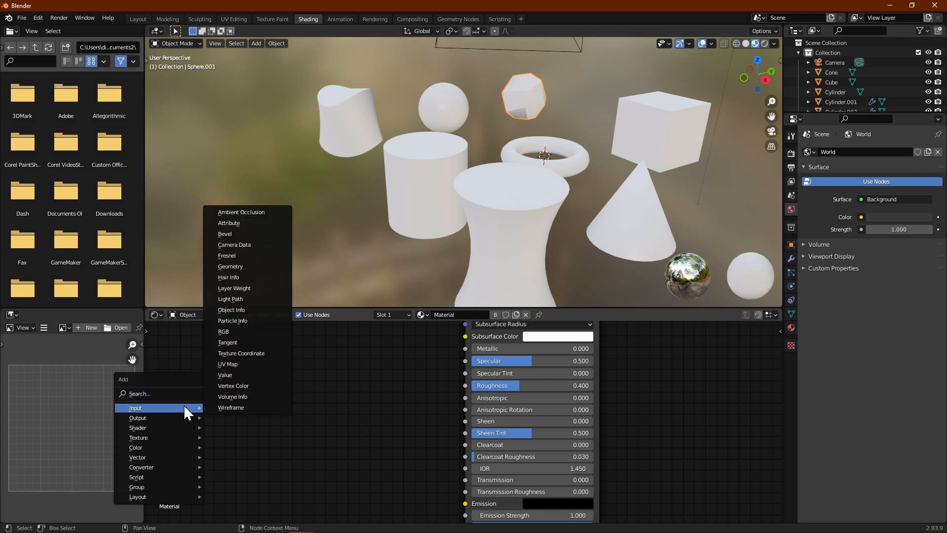
pyautogui.click(252, 355)
pyautogui.click(165, 354)
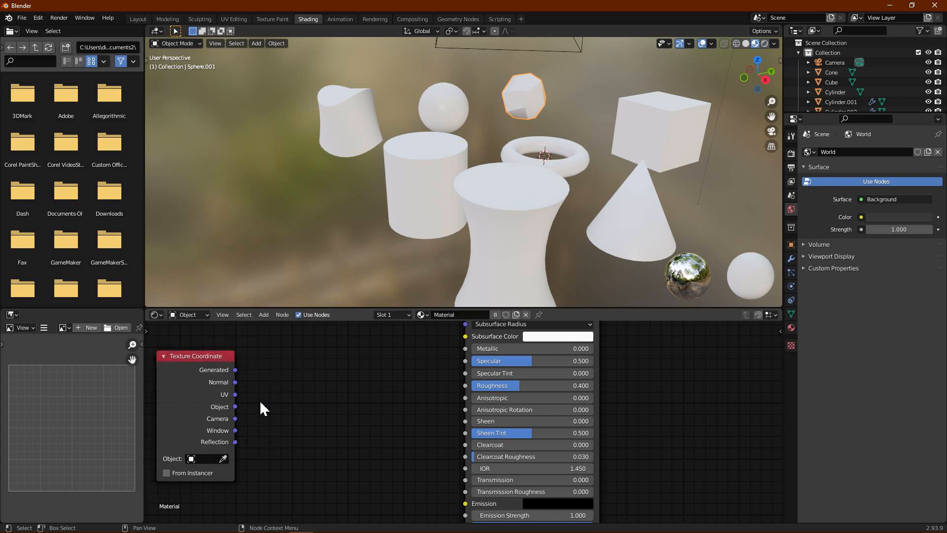
# - Add a Mapping node and connect the Texture Coordinate's Object output to its Vector input
pyautogui.hotkey('shift', 'a')
pyautogui.moveTo(271, 452)
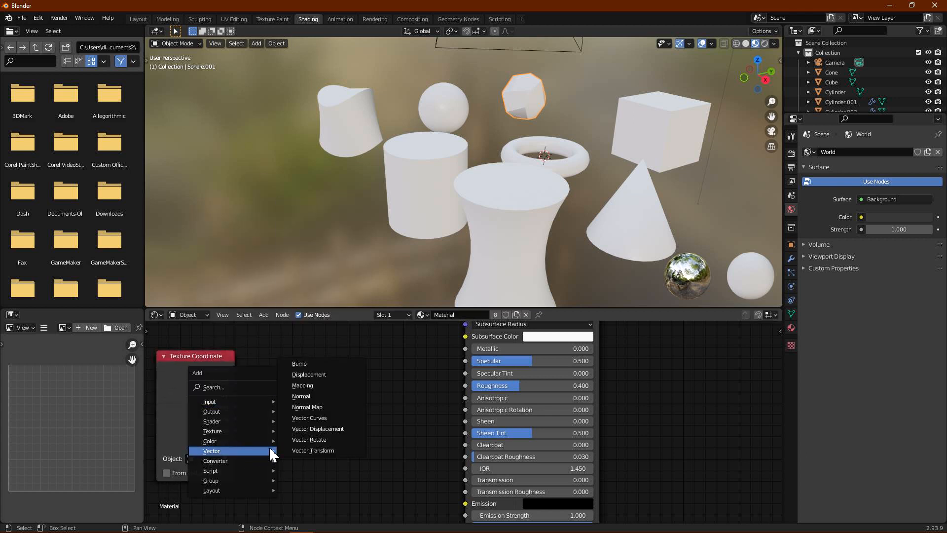
pyautogui.click(302, 385)
pyautogui.click(232, 439)
pyautogui.moveTo(234, 407); pyautogui.dragTo(249, 423)
# - Make room before the Principled BSDF and place a Wave Texture node beside the Mapping node
pyautogui.scroll(-3, 402, 435)
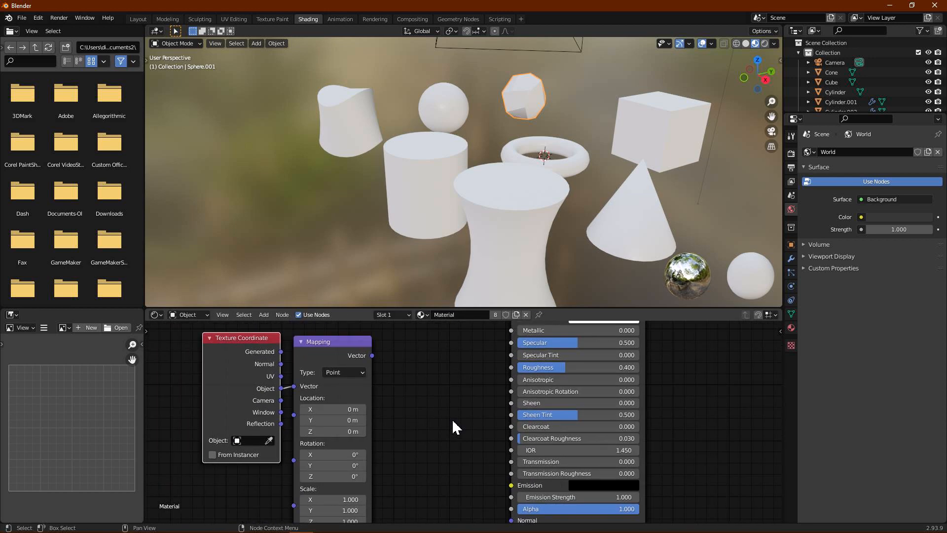
pyautogui.moveTo(432, 395); pyautogui.dragTo(279, 357)
pyautogui.moveTo(349, 377); pyautogui.dragTo(215, 373)
pyautogui.hotkey('shift', 'a')
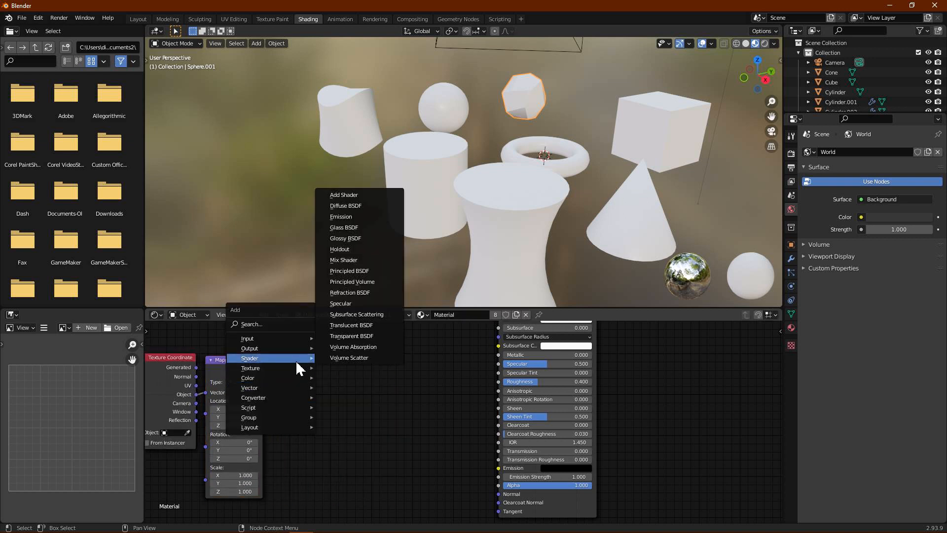
pyautogui.moveTo(296, 375)
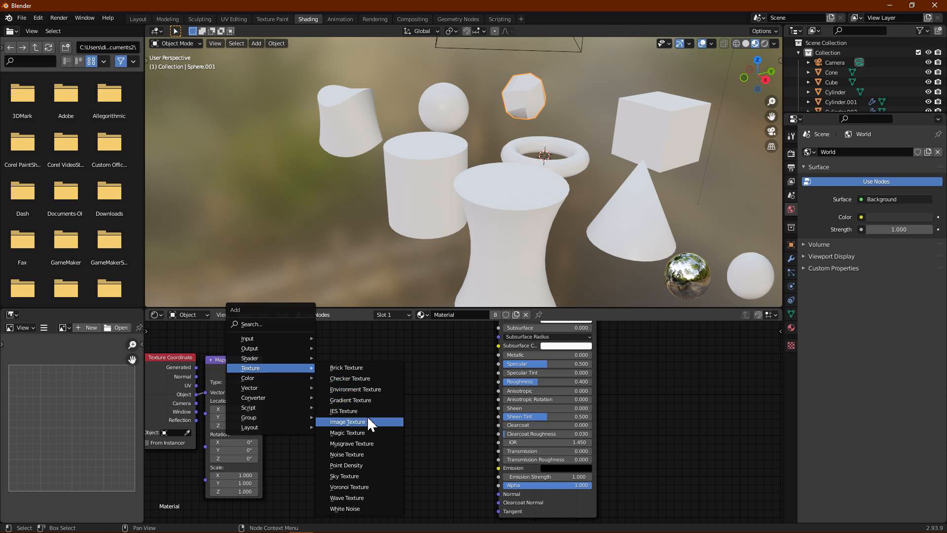
pyautogui.click(355, 497)
pyautogui.click(352, 388)
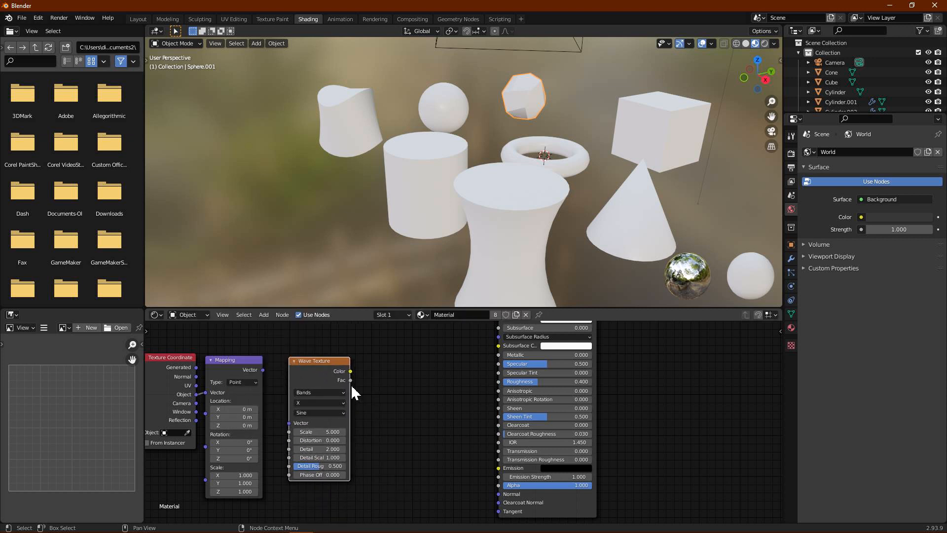
# - Add a ColorRamp node between the Wave Texture and the Principled BSDF
pyautogui.hotkey('shift', 'a')
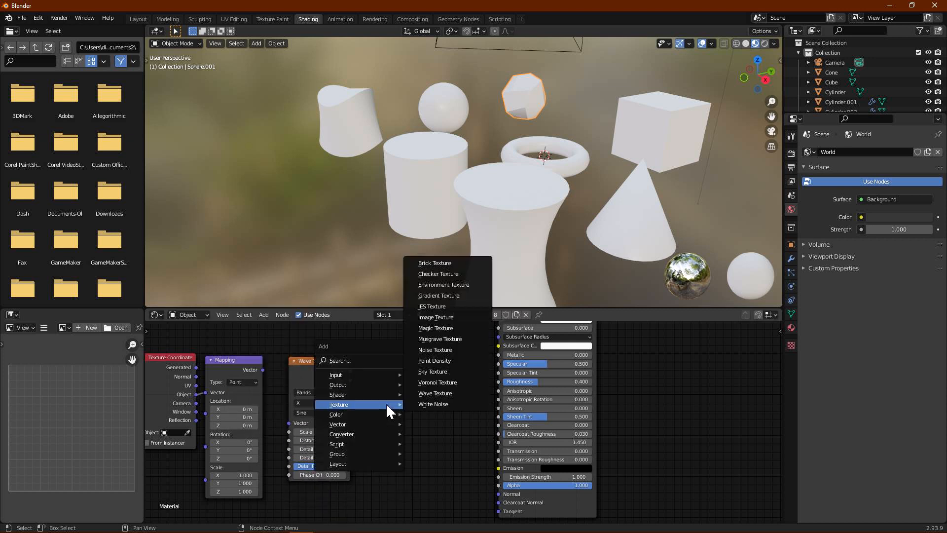
pyautogui.moveTo(376, 434)
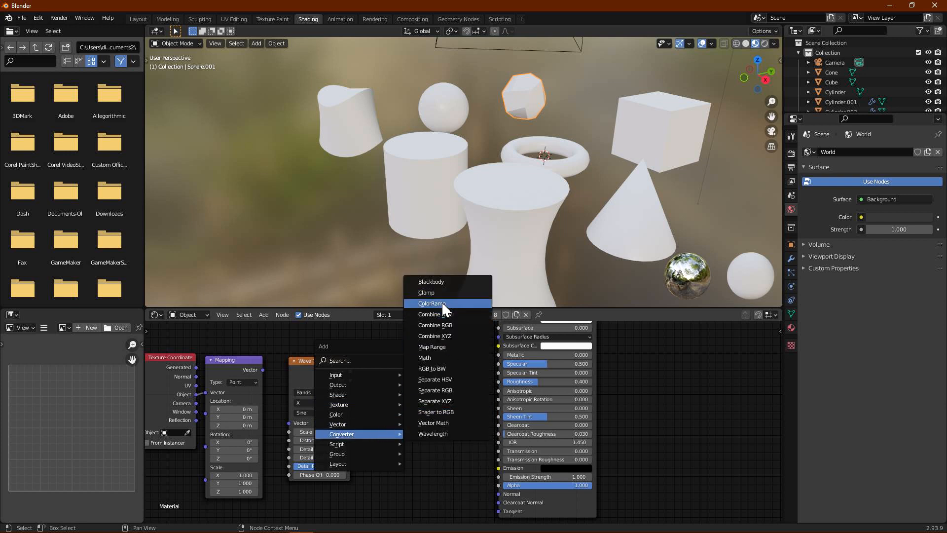
pyautogui.click(442, 303)
pyautogui.click(384, 443)
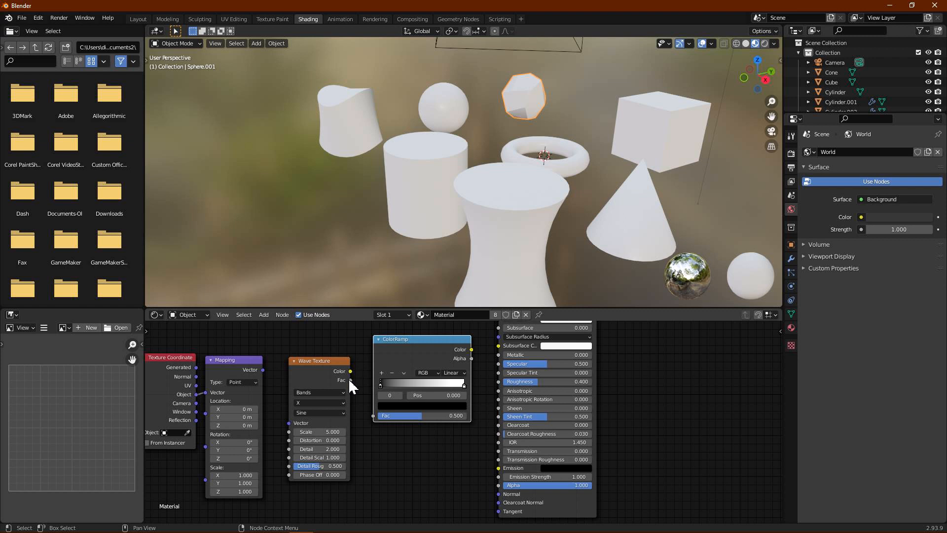
# - Connect Mapping to the Wave Texture's Vector, the wave's Fac to the ColorRamp, and the ramp's Color to the Principled BSDF's Base Color
pyautogui.moveTo(262, 369); pyautogui.dragTo(296, 430)
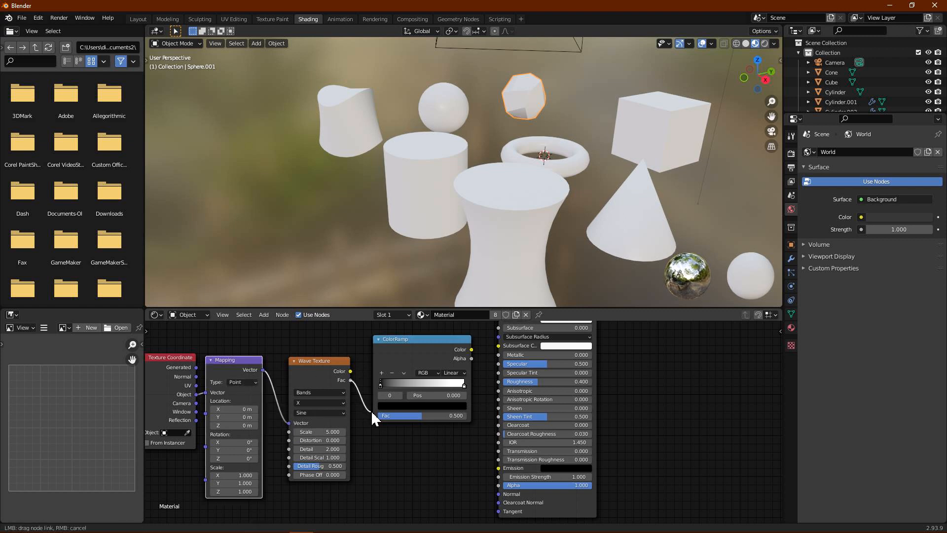
pyautogui.moveTo(372, 413); pyautogui.dragTo(374, 412)
pyautogui.moveTo(482, 350); pyautogui.dragTo(478, 377, button='middle')
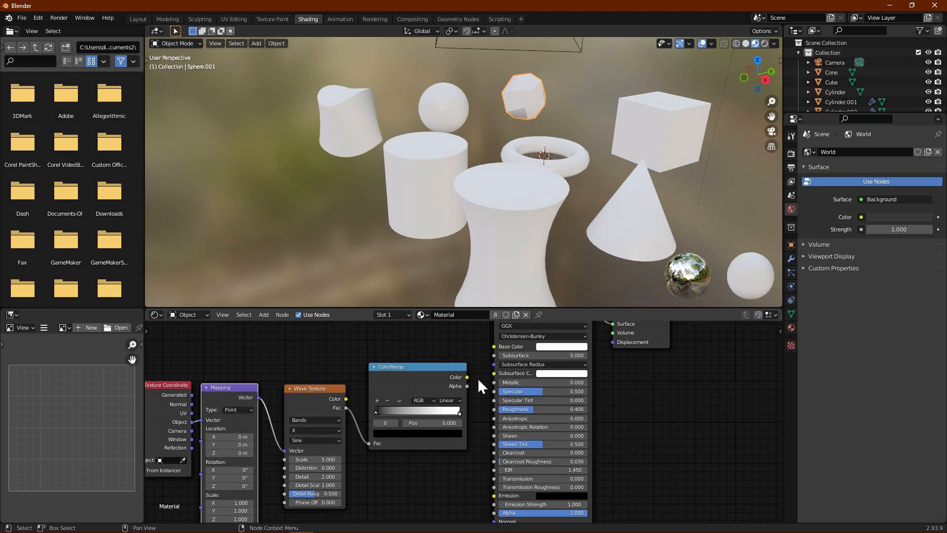
pyautogui.moveTo(492, 354); pyautogui.dragTo(491, 349)
pyautogui.moveTo(494, 247); pyautogui.dragTo(484, 223, button='middle')
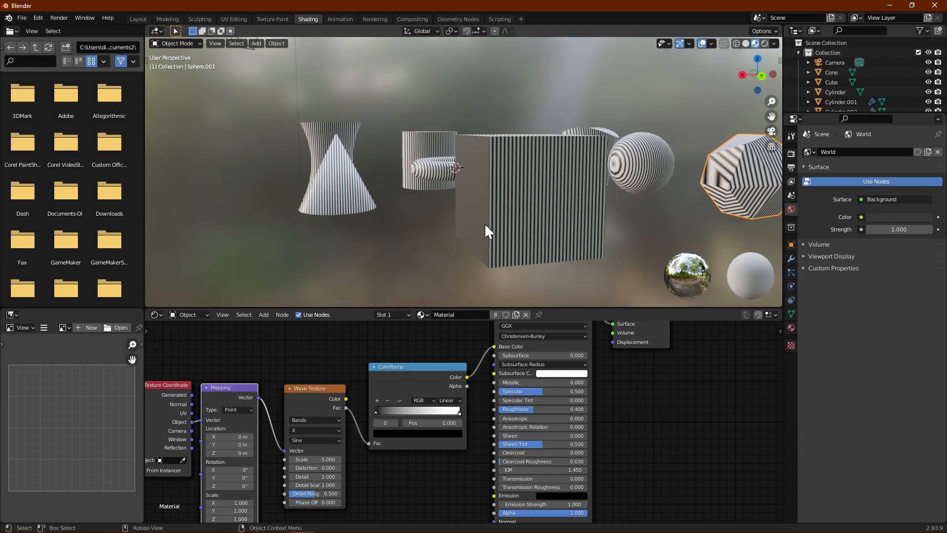
# - Change the Wave Texture from bands to Rings and set the rings direction to Spherical
pyautogui.click(315, 421)
pyautogui.click(304, 436)
pyautogui.moveTo(582, 242); pyautogui.dragTo(488, 256, button='middle')
pyautogui.click(316, 430)
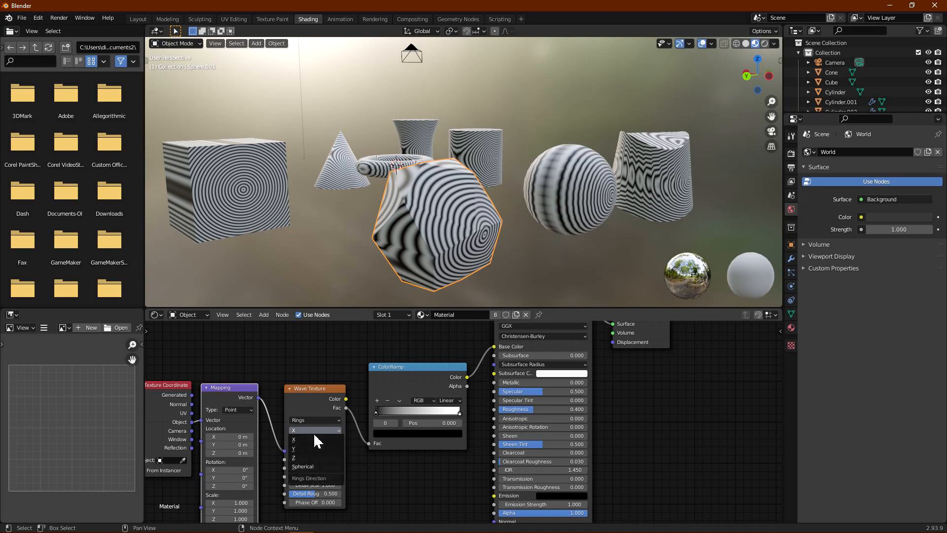
pyautogui.click(313, 466)
pyautogui.moveTo(431, 241); pyautogui.dragTo(604, 191, button='middle')
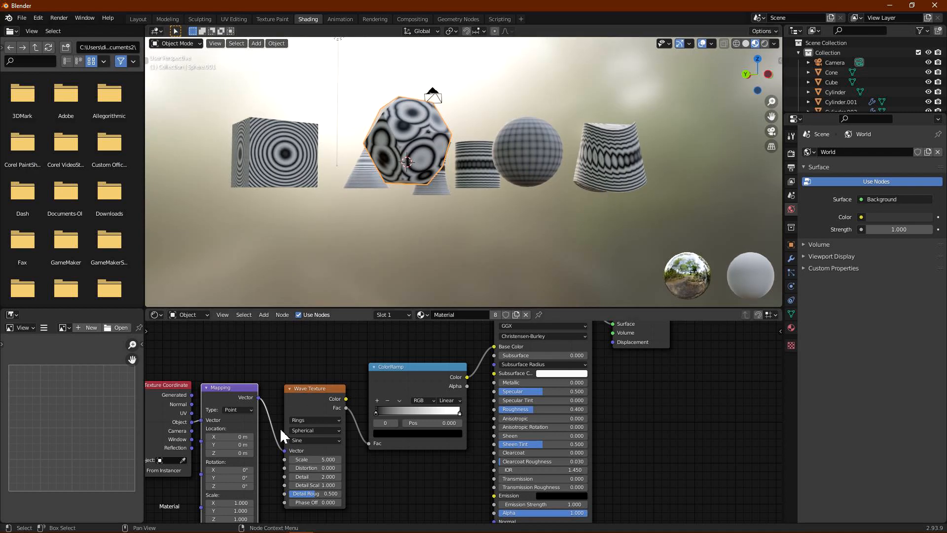
# - Set the Mapping node's type to Texture and view the pattern around the objects
pyautogui.click(237, 410)
pyautogui.click(241, 428)
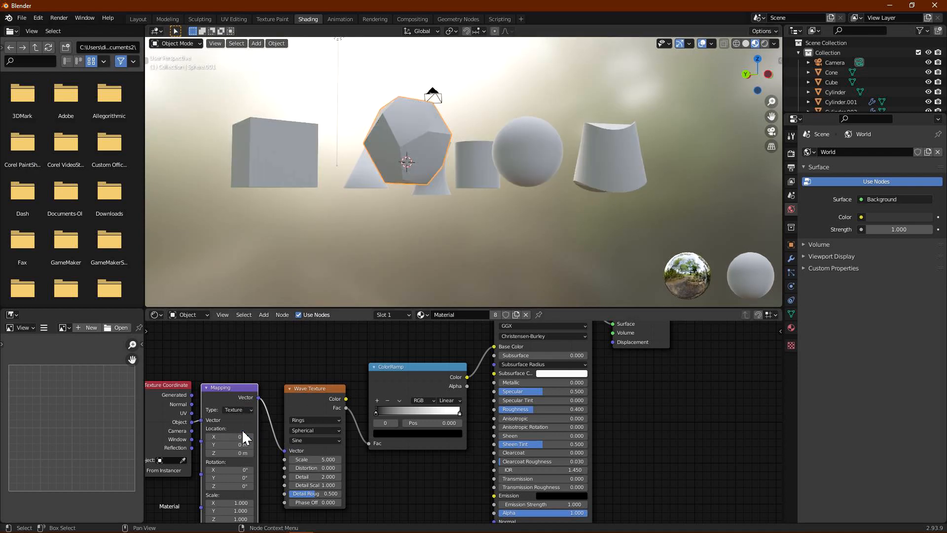
pyautogui.moveTo(570, 202); pyautogui.dragTo(466, 164, button='middle')
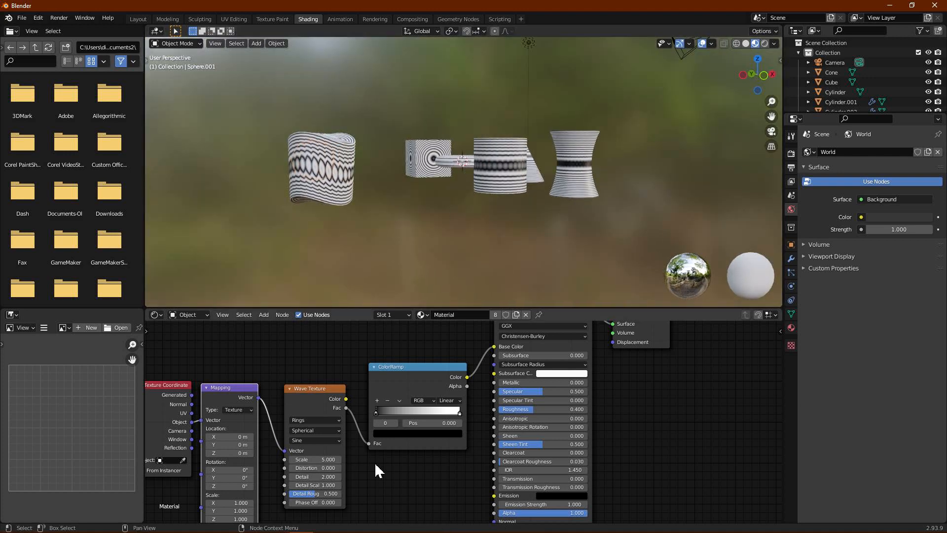
# - Set the Wave Texture's scale to 2.8, distortion to 23.9 and detail to 14.8
pyautogui.moveTo(375, 463); pyautogui.dragTo(432, 440, button='middle')
pyautogui.moveTo(351, 430); pyautogui.dragTo(401, 438)
pyautogui.scroll(3, 363, 232)
pyautogui.scroll(3, 363, 232)
pyautogui.moveTo(469, 226); pyautogui.dragTo(383, 206, button='middle')
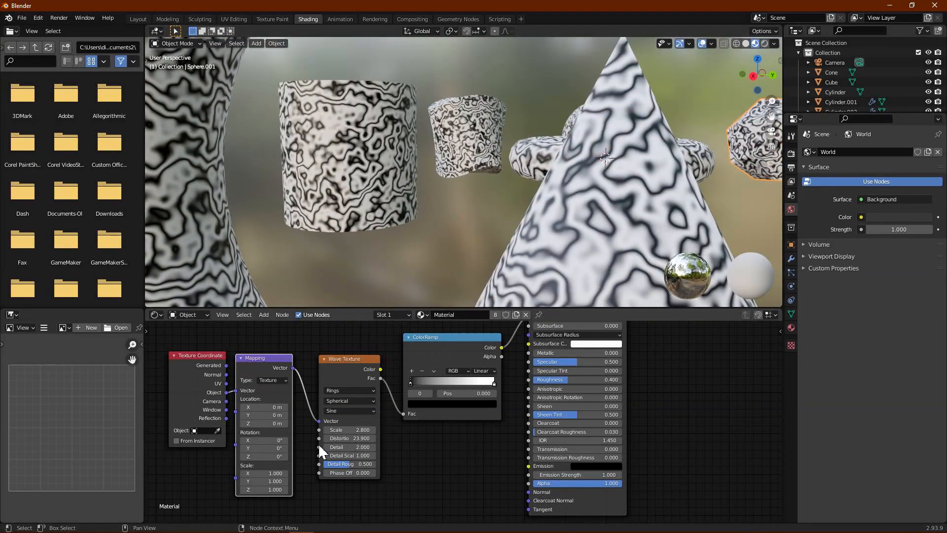
pyautogui.moveTo(351, 447); pyautogui.dragTo(459, 448)
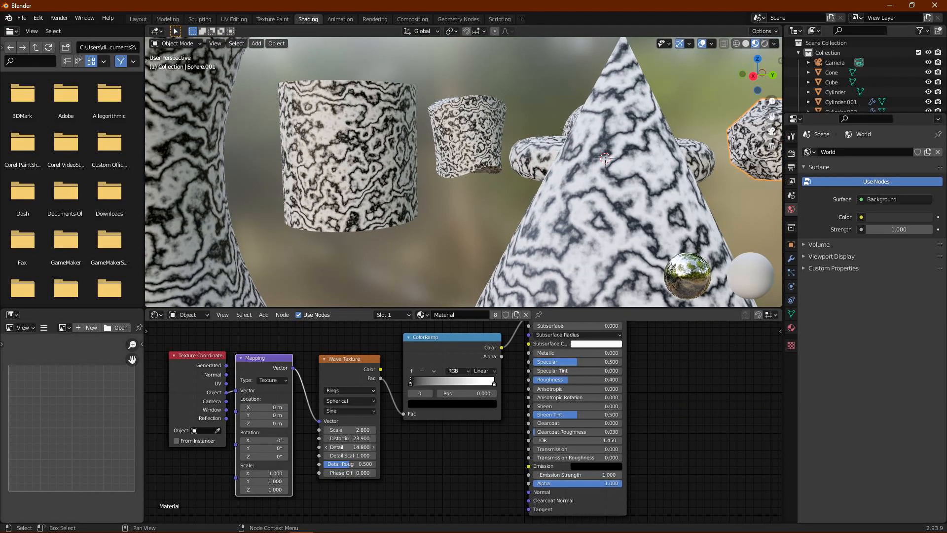
# - Set the Wave Texture's detail scale to 1.4, detail roughness to 0.423 and phase offset to 1.3, and the Principled BSDF's Metallic to 1
pyautogui.moveTo(353, 460)
pyautogui.mouseDown()
pyautogui.moveTo(365, 460)
pyautogui.moveTo(341, 464)
pyautogui.moveTo(375, 473)
pyautogui.moveTo(365, 473)
pyautogui.mouseUp()
pyautogui.scroll(-3, 474, 212)
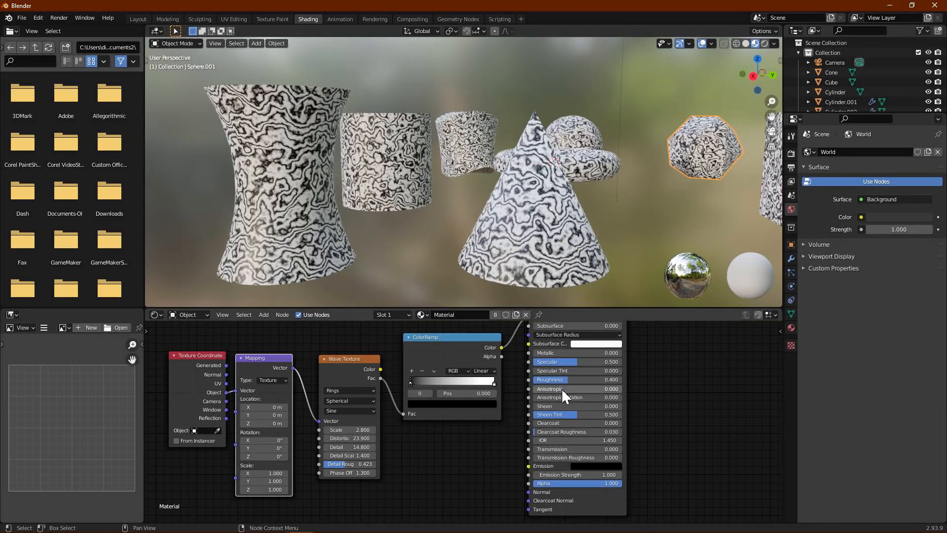
pyautogui.moveTo(553, 353); pyautogui.dragTo(617, 353)
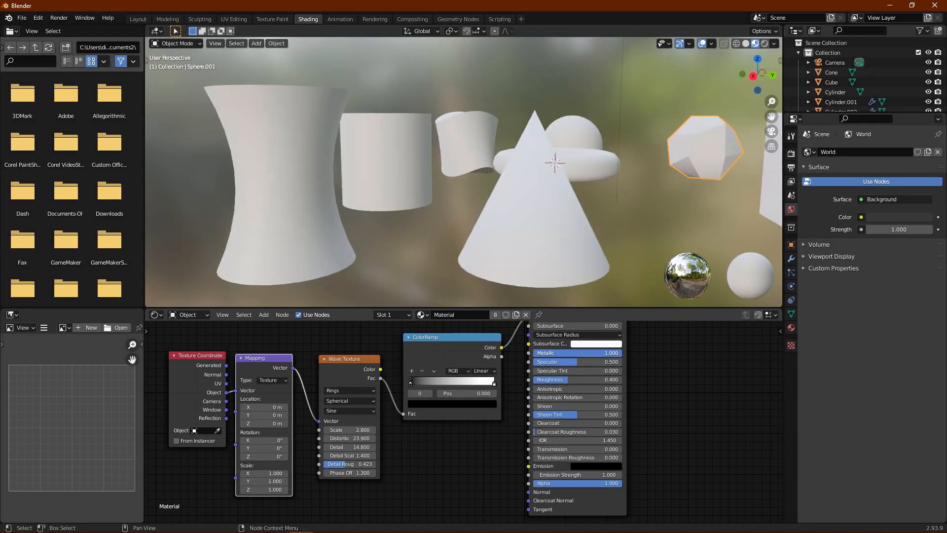
pyautogui.moveTo(575, 201); pyautogui.dragTo(543, 197, button='middle')
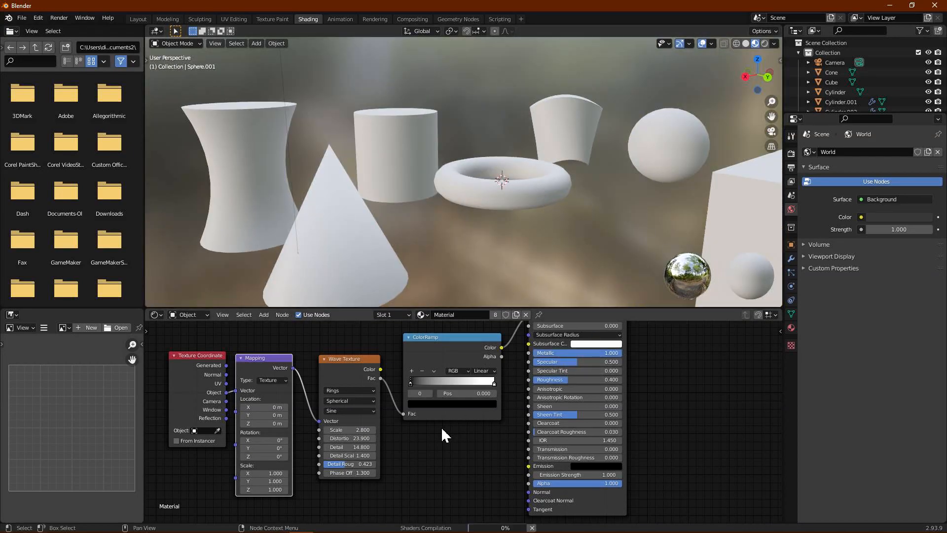
# - Reposition the ColorRamp node slightly and set the Wave Texture's scale to 2.5
pyautogui.moveTo(476, 432); pyautogui.dragTo(466, 417, button='middle')
pyautogui.moveTo(450, 334); pyautogui.dragTo(446, 340)
pyautogui.moveTo(426, 443); pyautogui.dragTo(416, 452, button='middle')
pyautogui.moveTo(354, 427)
pyautogui.mouseDown()
pyautogui.moveTo(321, 426)
pyautogui.moveTo(341, 426)
pyautogui.mouseUp()
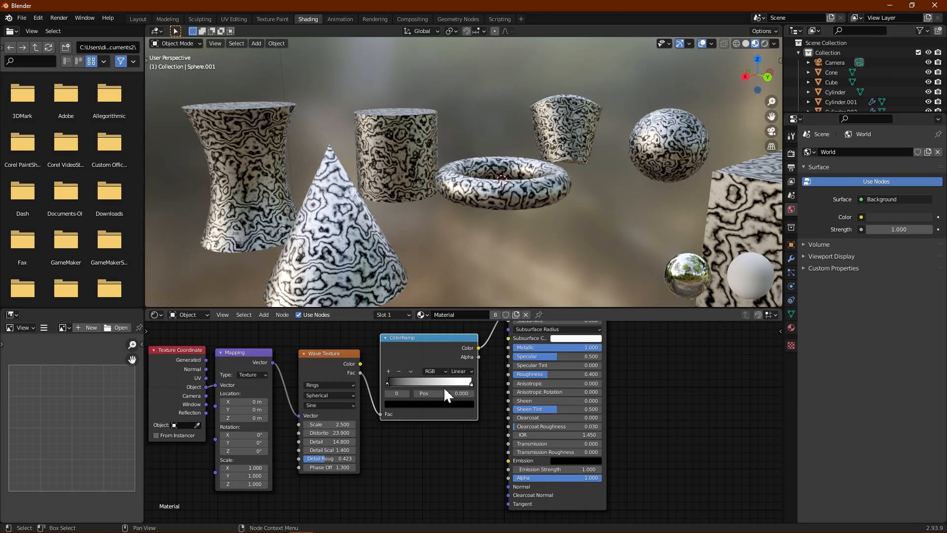
# - Change the ColorRamp's black stop to a fully saturated, full-value red
pyautogui.click(401, 404)
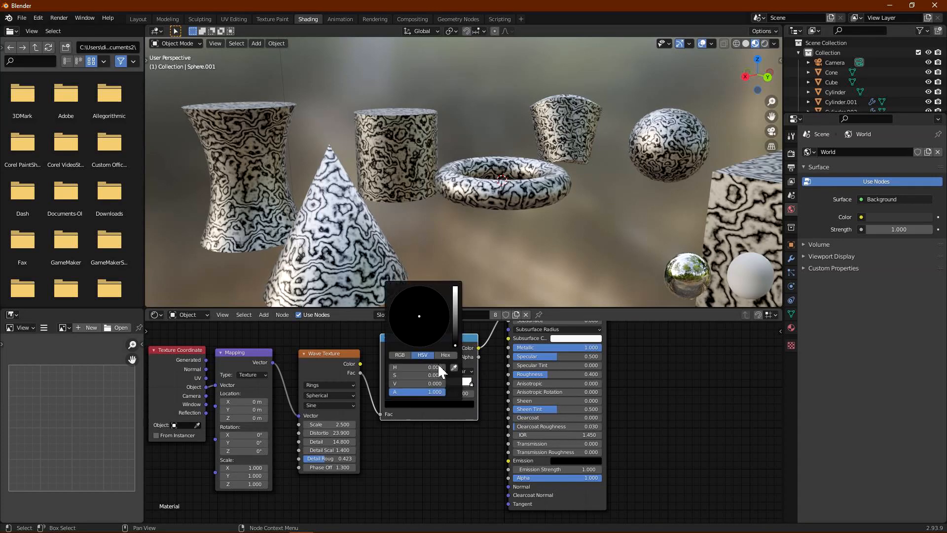
pyautogui.moveTo(452, 344); pyautogui.dragTo(454, 288)
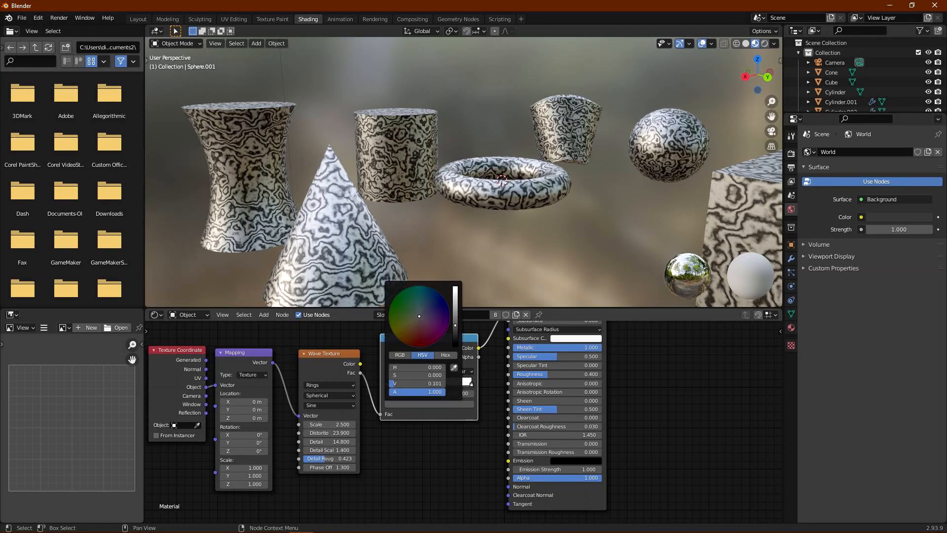
pyautogui.moveTo(418, 317); pyautogui.dragTo(419, 346)
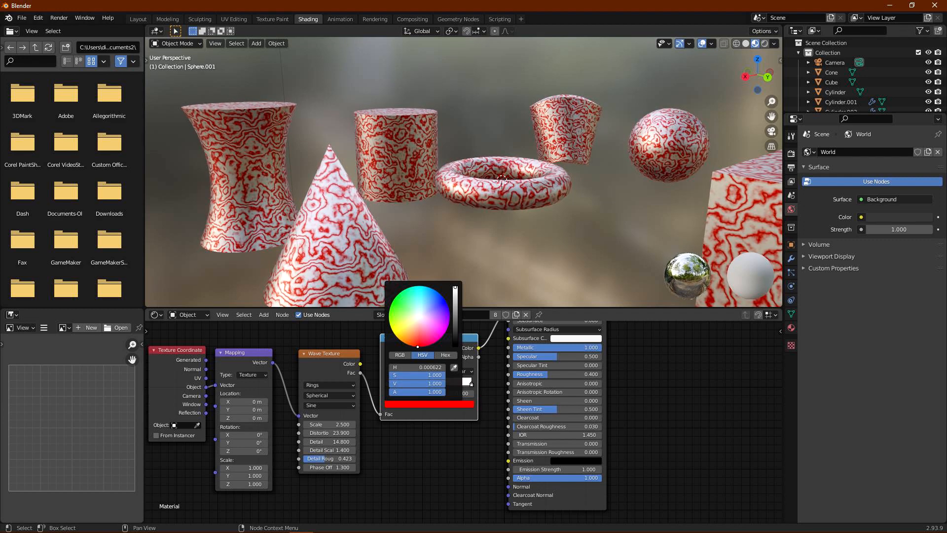
# - Change the ColorRamp's white end stop to bright green with hue 0.332 and inspect the pattern on the objects
pyautogui.click(471, 384)
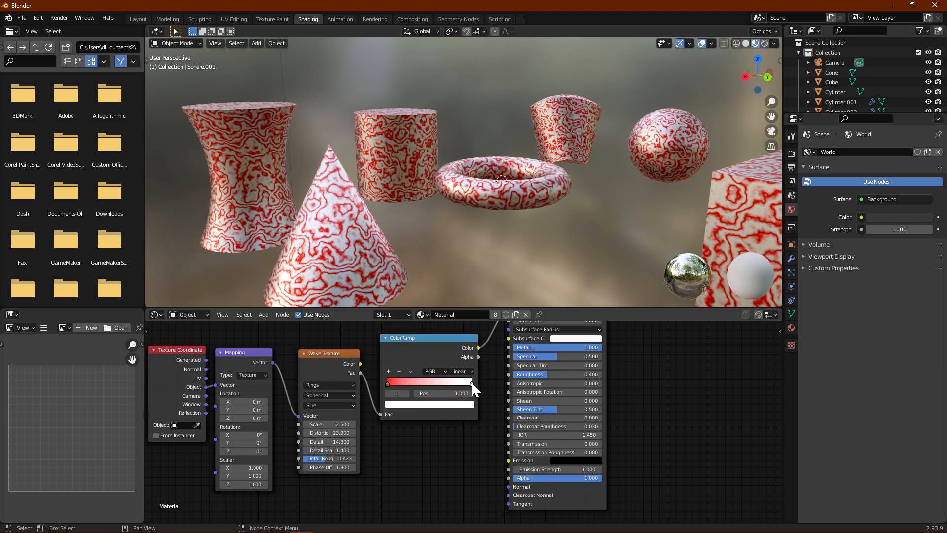
pyautogui.click(451, 405)
pyautogui.moveTo(416, 346); pyautogui.dragTo(442, 303)
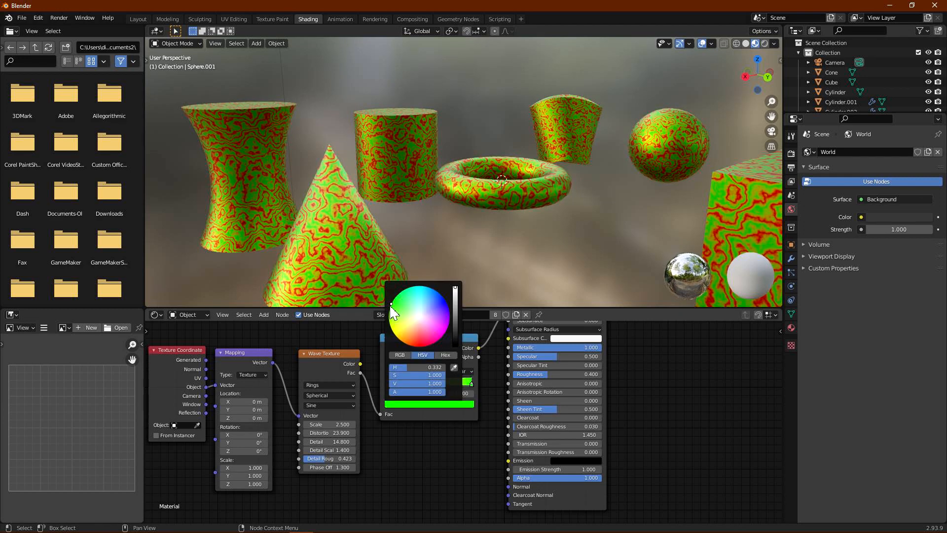
pyautogui.moveTo(444, 291); pyautogui.dragTo(451, 197, button='middle')
pyautogui.scroll(5, 446, 211)
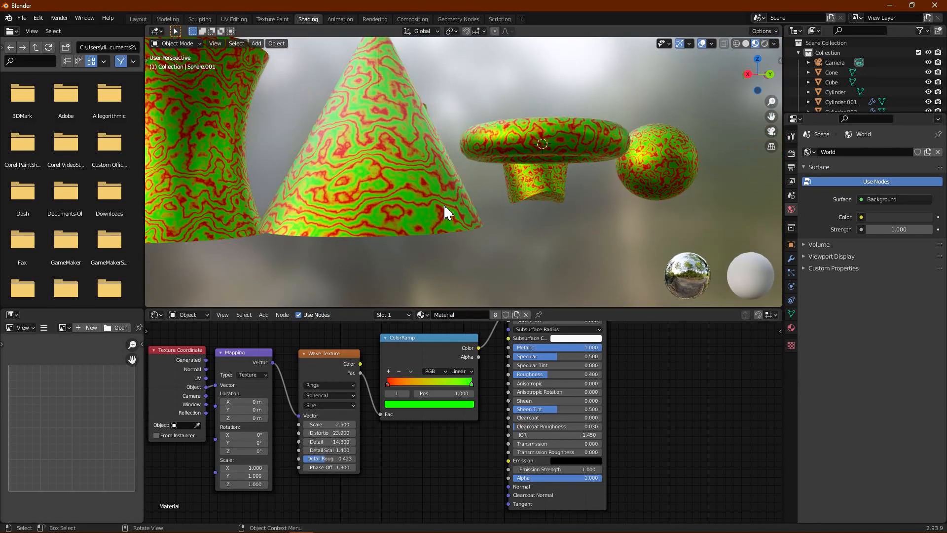
# - Duplicate the ColorRamp below the original, feed it the Wave Texture's Fac and connect its Color to the Principled BSDF's Roughness
pyautogui.click(423, 345)
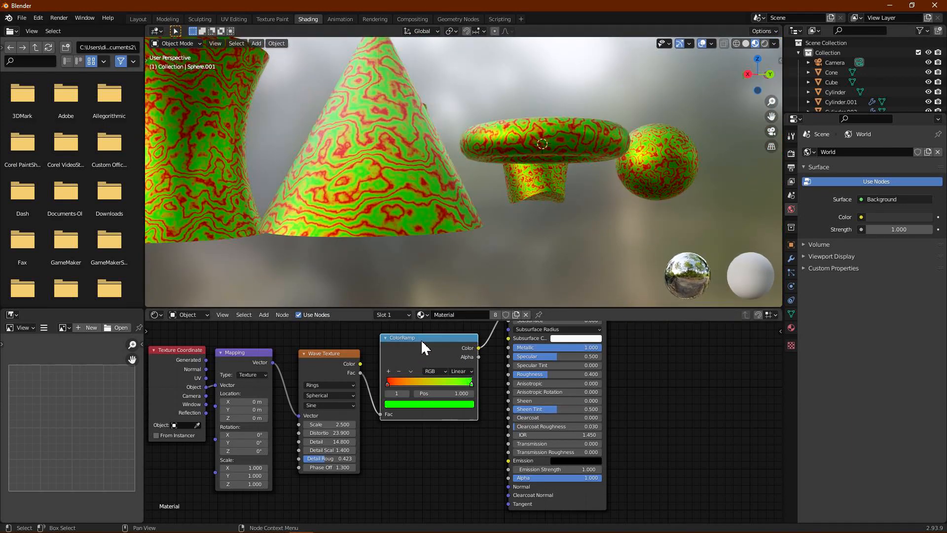
pyautogui.hotkey('shift', 'd')
pyautogui.click(424, 447)
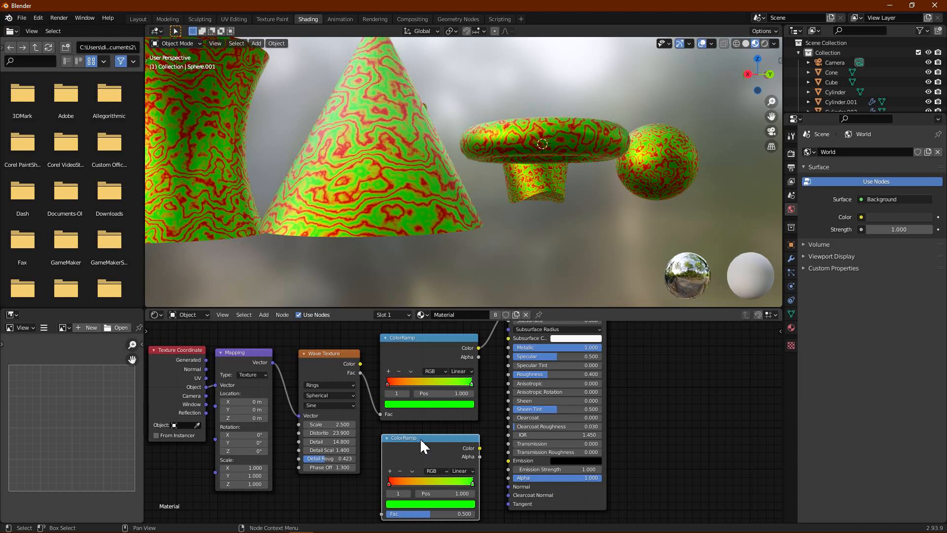
pyautogui.moveTo(360, 372); pyautogui.dragTo(382, 513)
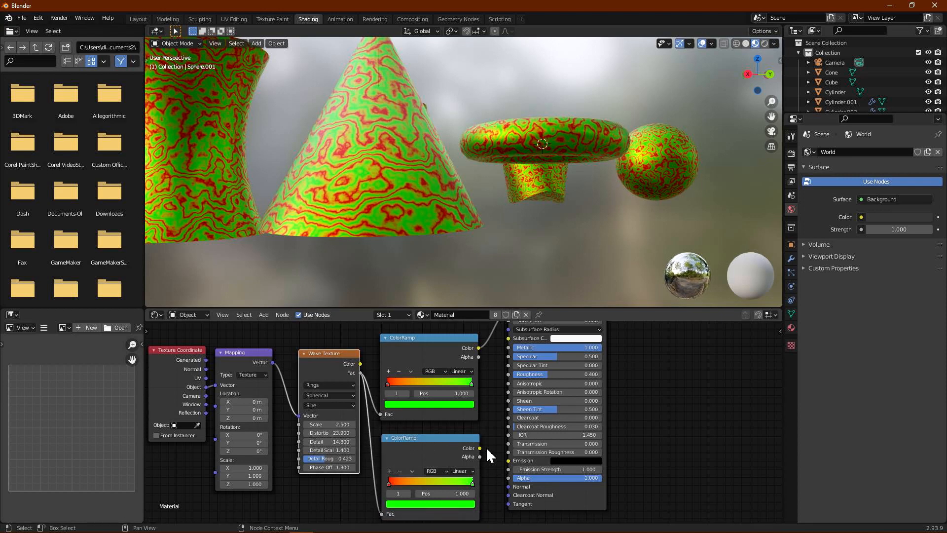
pyautogui.moveTo(479, 448); pyautogui.dragTo(492, 420)
pyautogui.moveTo(505, 372); pyautogui.dragTo(508, 373)
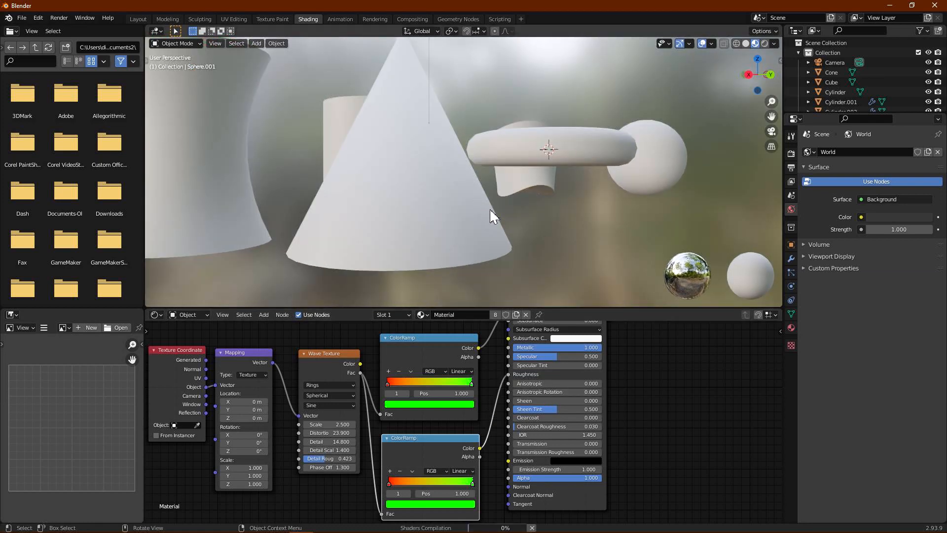
# - Turn the roughness ramp black to white by setting its red stop's value to 0 and its green stop's saturation to 0
pyautogui.click(389, 483)
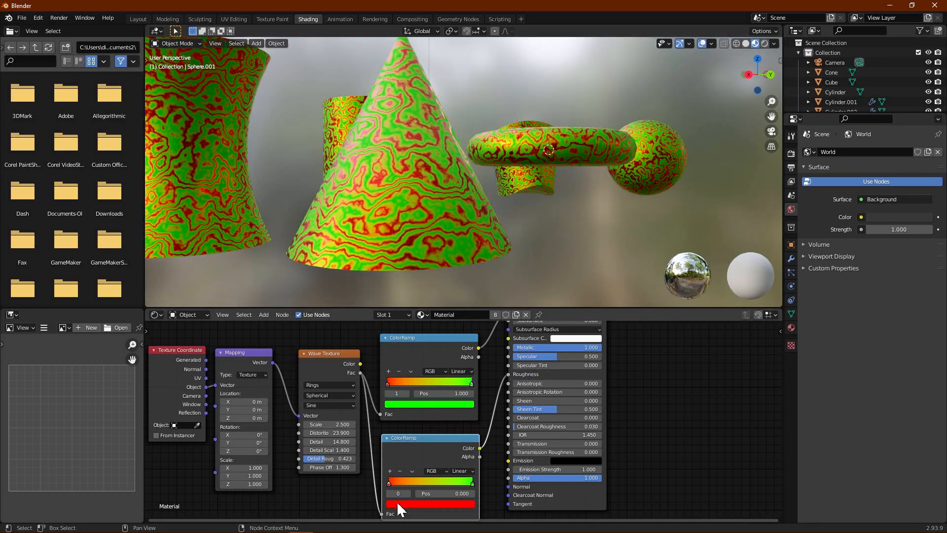
pyautogui.click(398, 504)
pyautogui.moveTo(458, 389); pyautogui.dragTo(456, 448)
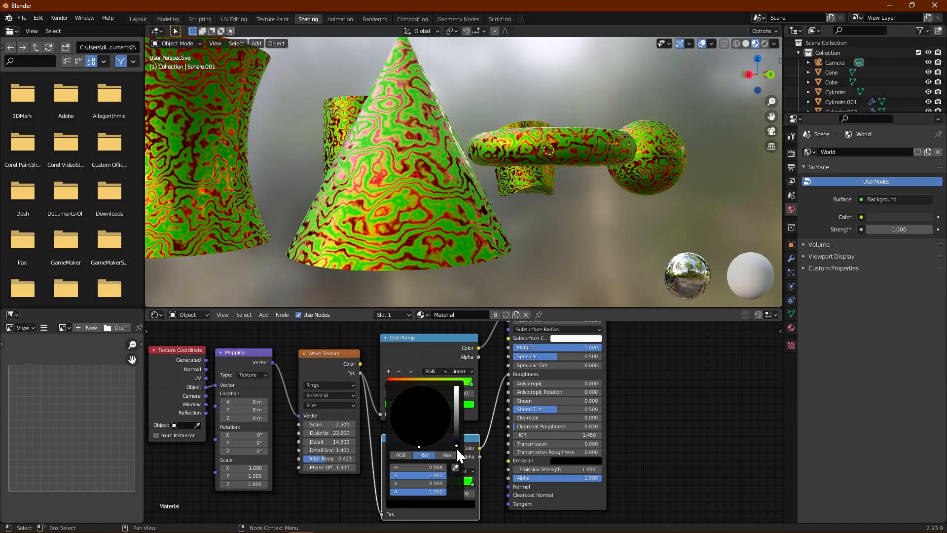
pyautogui.click(472, 483)
pyautogui.click(463, 505)
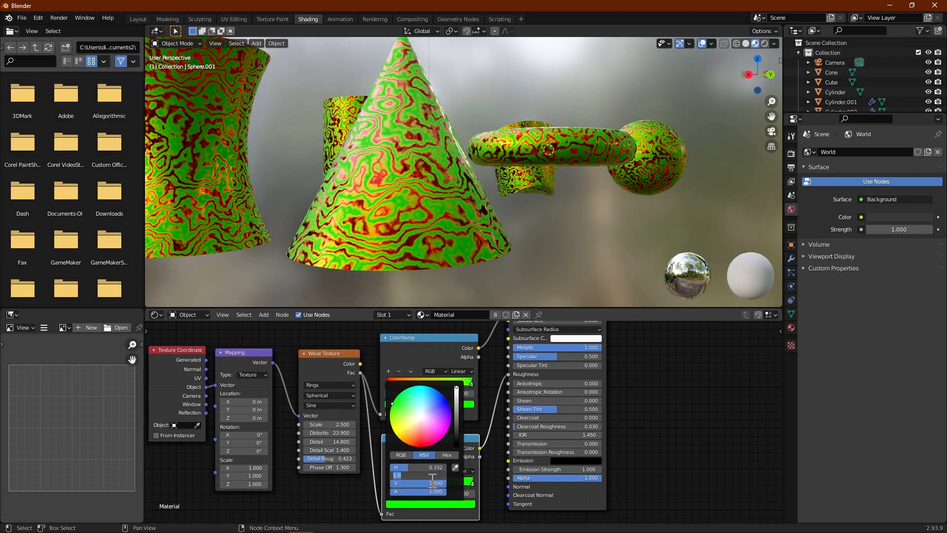
pyautogui.write('0')
pyautogui.press('Return')
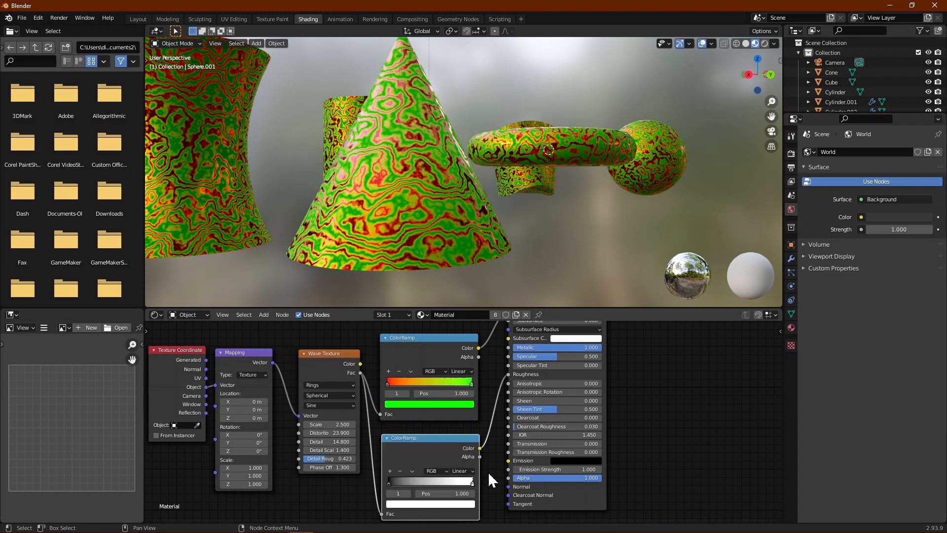
pyautogui.moveTo(452, 259); pyautogui.dragTo(452, 248, button='middle')
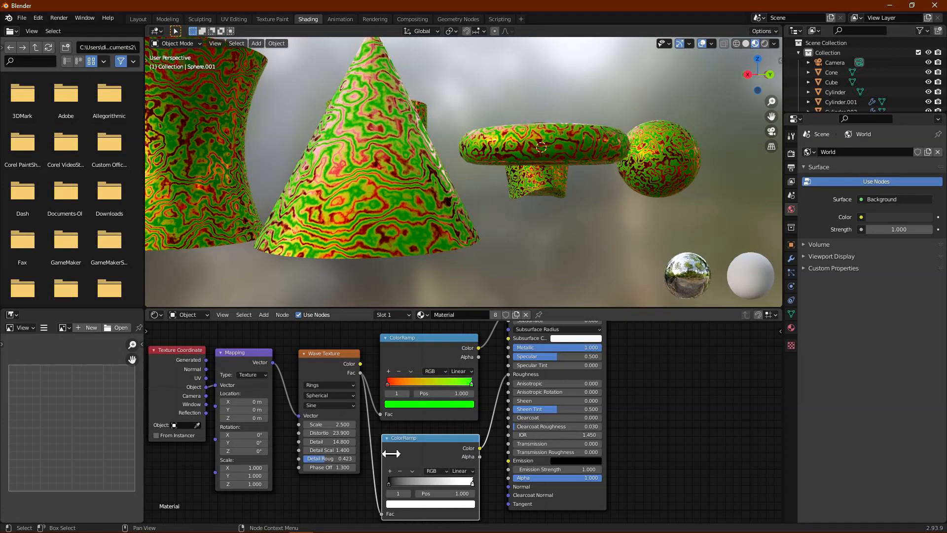
# - Tighten the stops of both ramps, placing the color ramp's red stop at 0.536 and the roughness ramp's white stop at 0.677
pyautogui.moveTo(388, 483); pyautogui.dragTo(434, 468)
pyautogui.moveTo(389, 384); pyautogui.dragTo(433, 382)
pyautogui.moveTo(389, 212); pyautogui.dragTo(406, 192, button='middle')
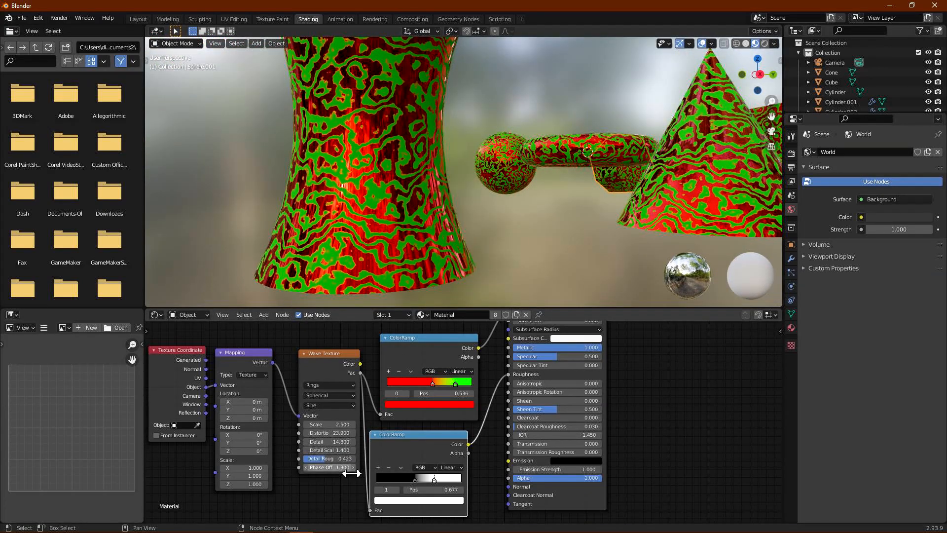
# - Set the Wave Texture's detail to 0 and its detail scale to -1.2
pyautogui.moveTo(330, 451); pyautogui.dragTo(310, 447)
pyautogui.moveTo(616, 198); pyautogui.dragTo(580, 195, button='middle')
pyautogui.scroll(6, 576, 189)
pyautogui.scroll(-2, 580, 200)
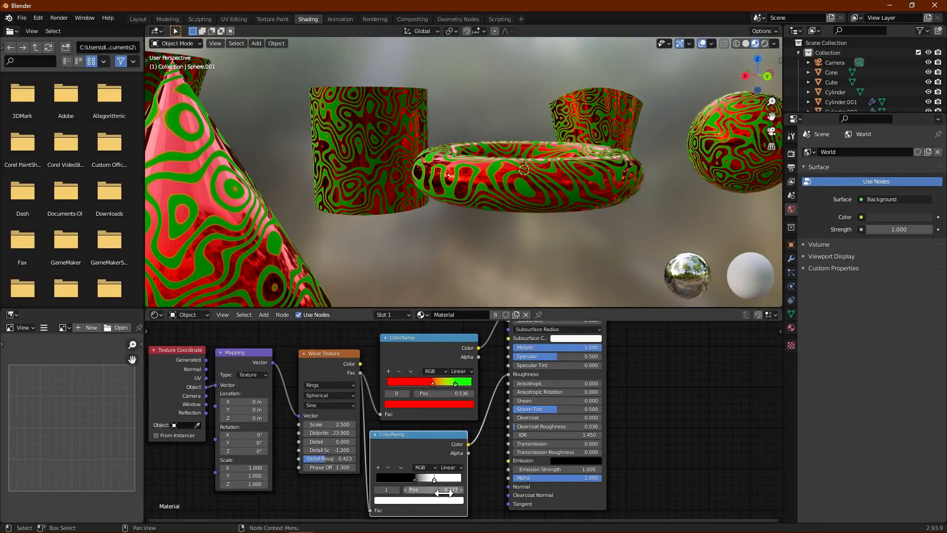
# - Fine-tune the roughness ramp's stops, placing the black stop at 0.432 just before the white one
pyautogui.moveTo(415, 479)
pyautogui.mouseDown()
pyautogui.moveTo(446, 478)
pyautogui.moveTo(411, 486)
pyautogui.moveTo(422, 478)
pyautogui.mouseUp()
pyautogui.moveTo(538, 217); pyautogui.dragTo(475, 179, button='middle')
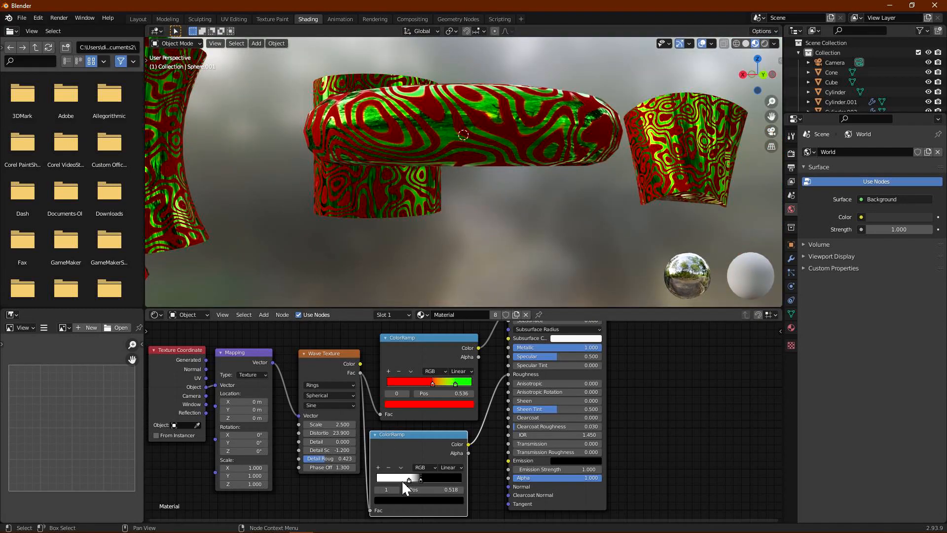
pyautogui.moveTo(409, 478)
pyautogui.mouseDown()
pyautogui.moveTo(432, 478)
pyautogui.moveTo(413, 479)
pyautogui.mouseUp()
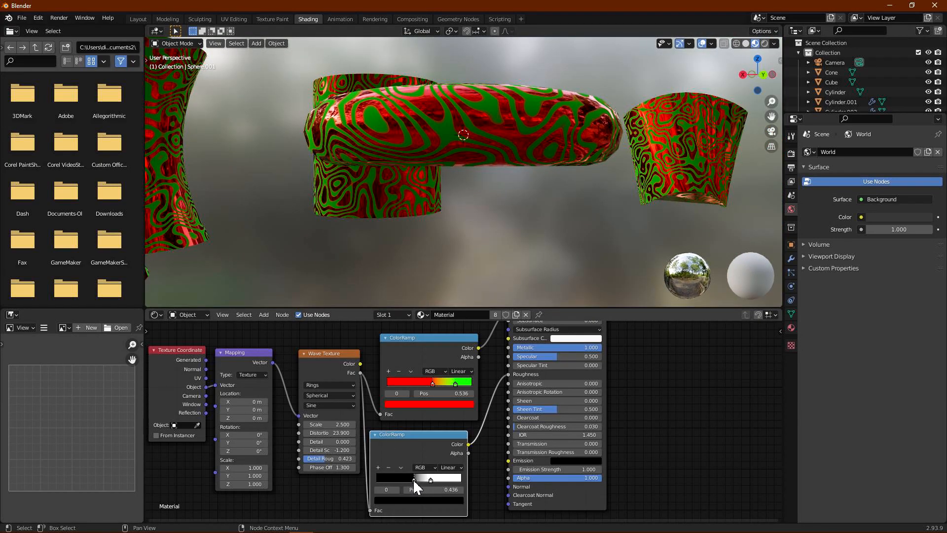
pyautogui.scroll(-2, 442, 194)
pyautogui.scroll(-3, 434, 178)
pyautogui.scroll(-2, 360, 373)
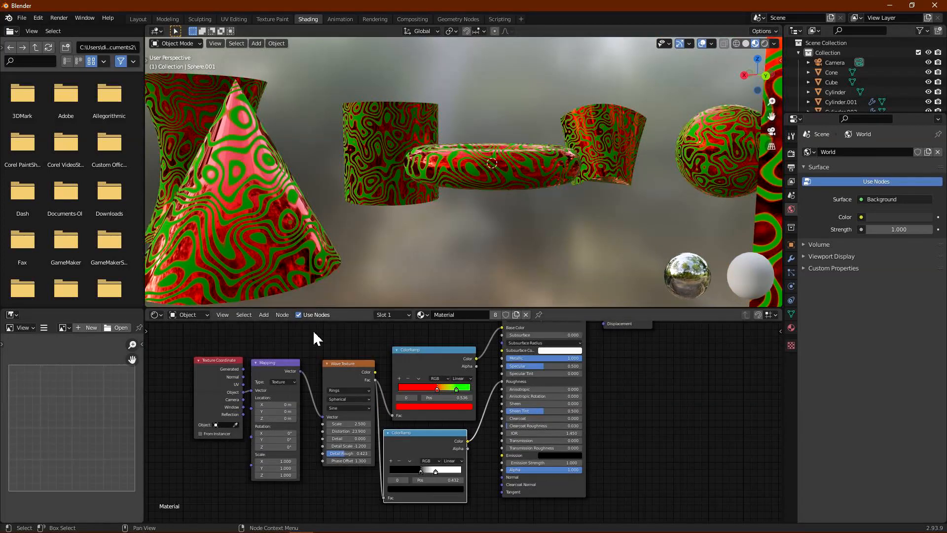
# - Add an Object Info node in the empty space above the Texture Coordinate and Mapping nodes
pyautogui.moveTo(313, 334); pyautogui.dragTo(381, 443, button='middle')
pyautogui.hotkey('shift', 'a')
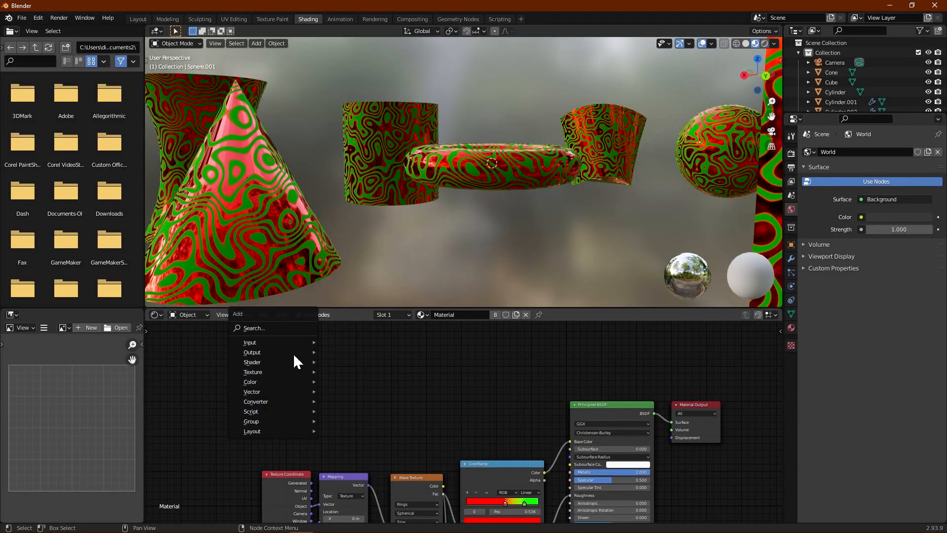
pyautogui.moveTo(300, 344)
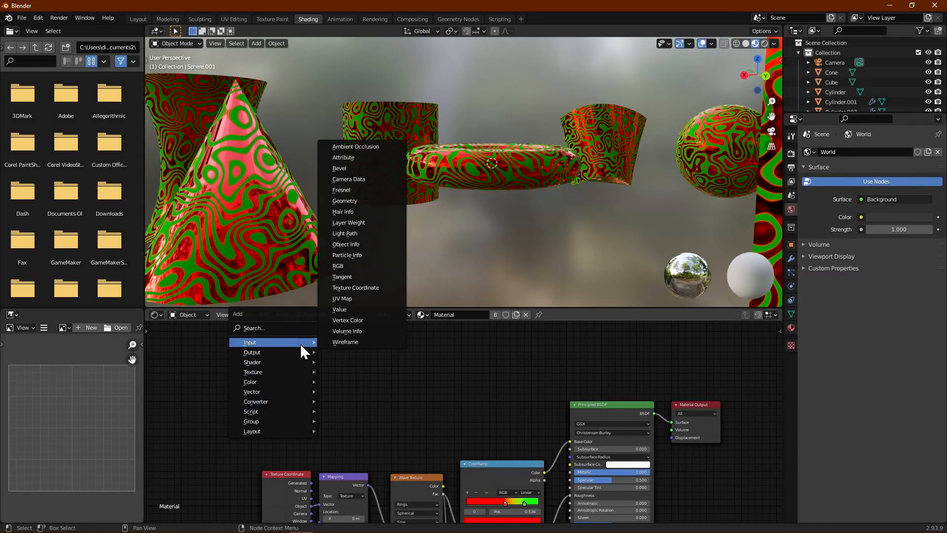
pyautogui.click(347, 244)
pyautogui.click(289, 371)
pyautogui.scroll(1, 363, 381)
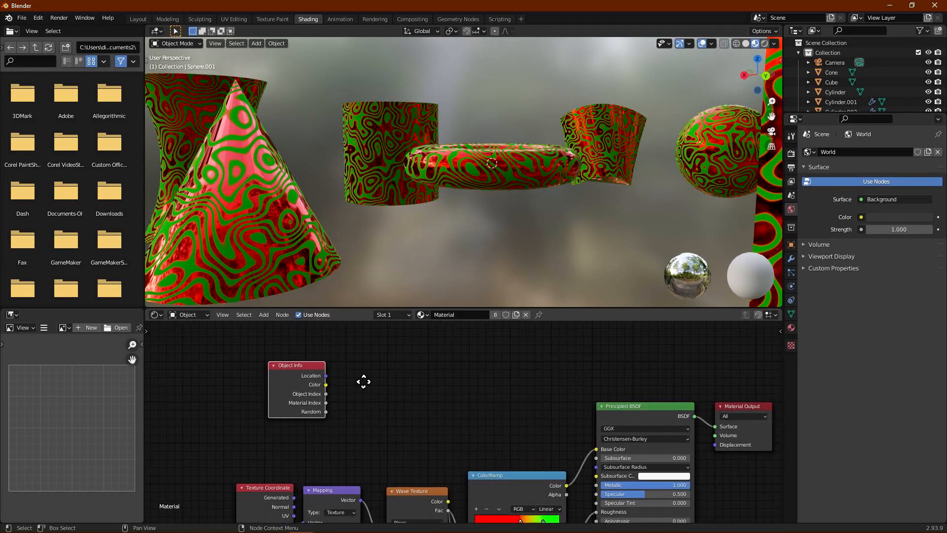
# - Add a MixRGB node above the color ramp, connecting the ramp's Color to its Color2 and its output to the Principled BSDF's Base Color
pyautogui.hotkey('shift', 'a')
pyautogui.moveTo(364, 373)
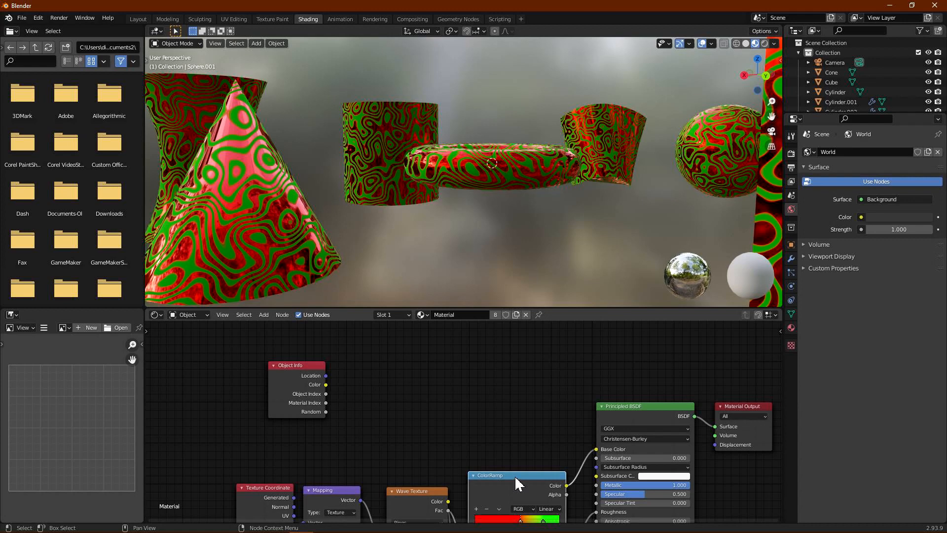
pyautogui.hotkey('shift', 'a')
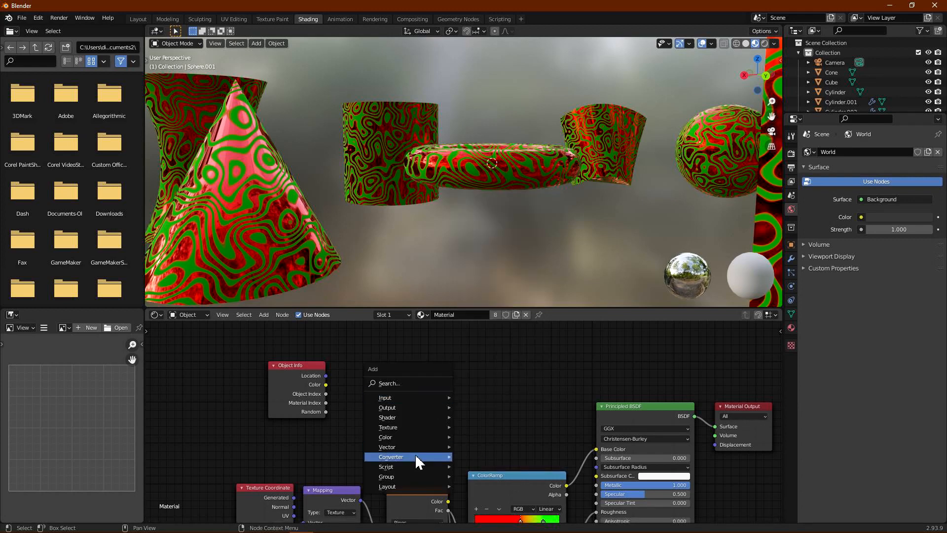
pyautogui.moveTo(412, 434)
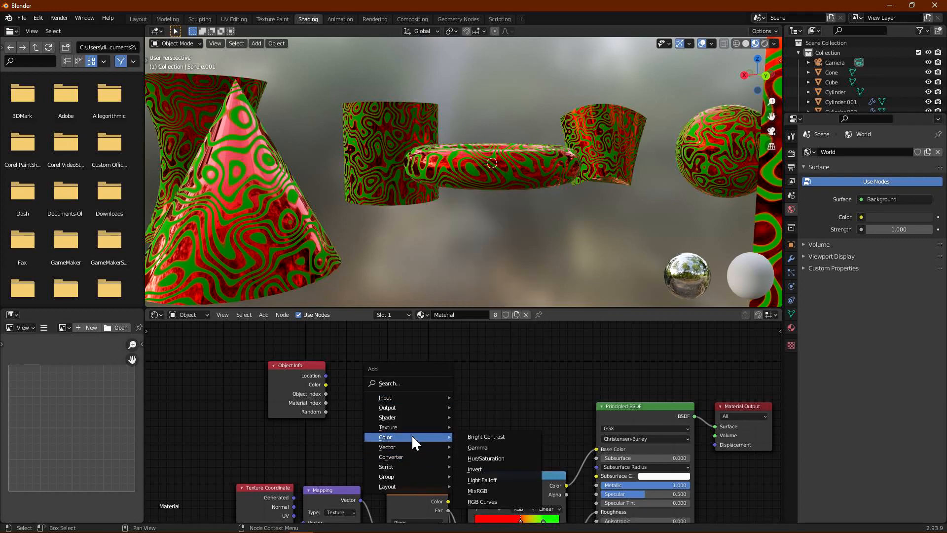
pyautogui.click(478, 491)
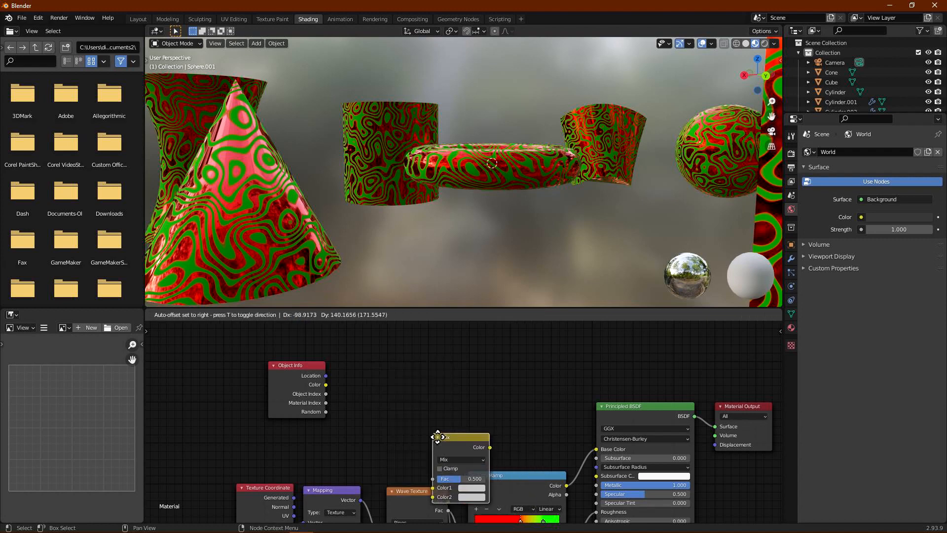
pyautogui.click(495, 366)
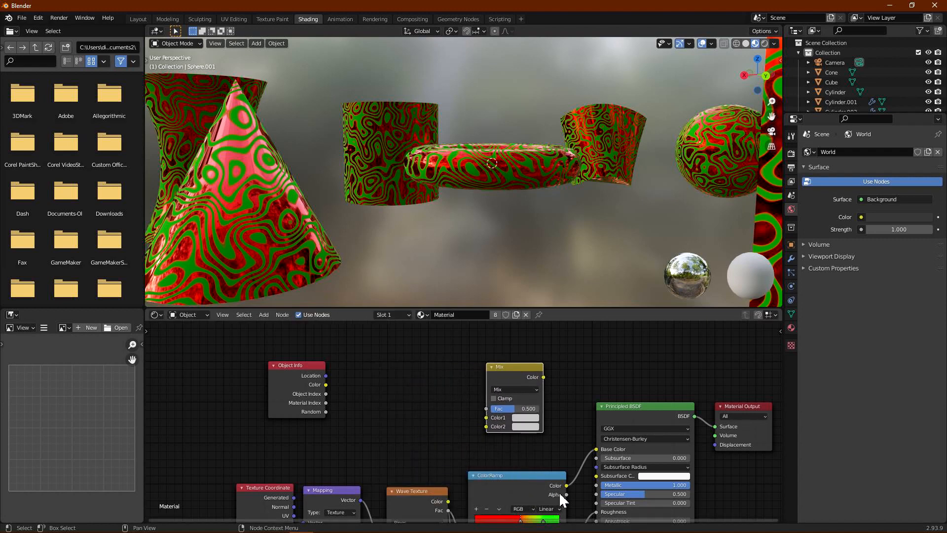
pyautogui.moveTo(566, 486); pyautogui.dragTo(486, 426)
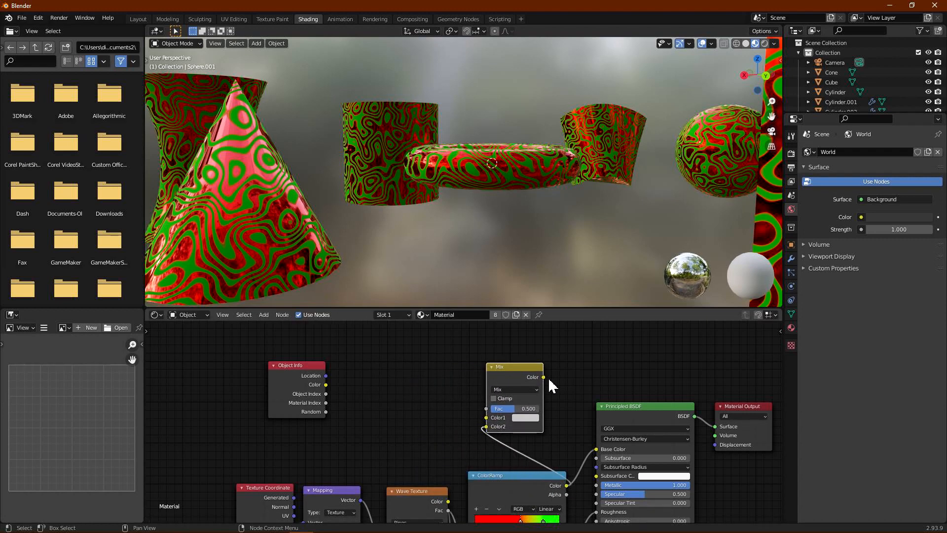
pyautogui.moveTo(543, 377); pyautogui.dragTo(597, 449)
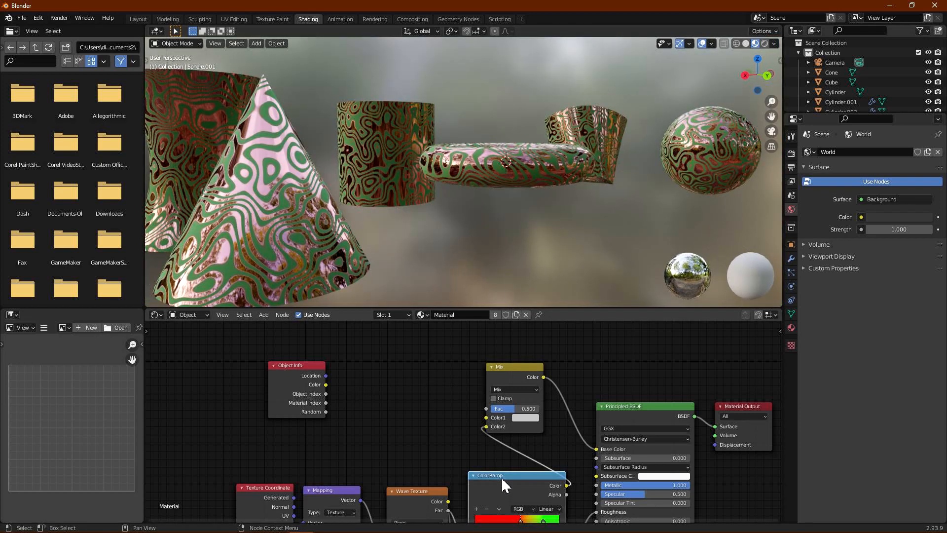
# - Duplicate the color ramp between Object Info and Mix, connecting Object Info's Random to its Fac and its Color to the mix's Color1
pyautogui.hotkey('shift', 'd')
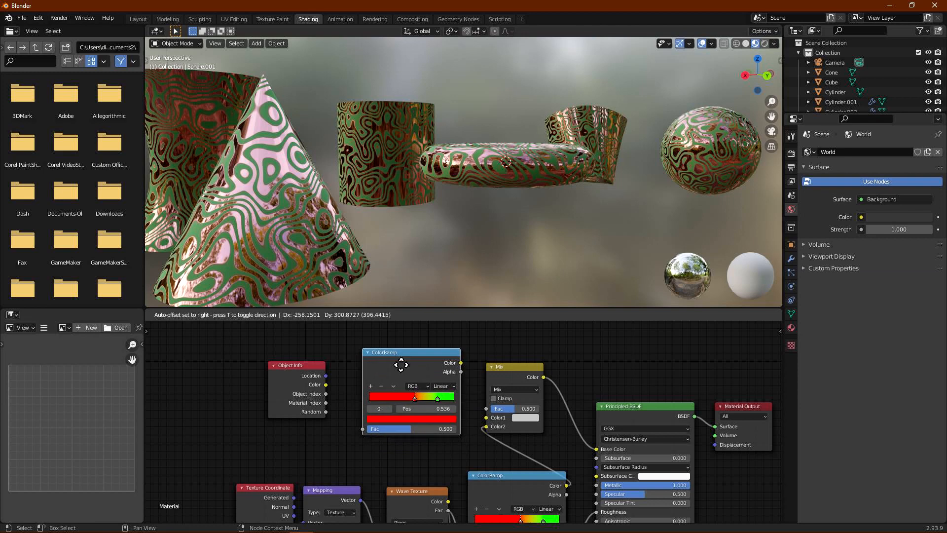
pyautogui.click(386, 358)
pyautogui.moveTo(325, 411); pyautogui.dragTo(356, 423)
pyautogui.moveTo(453, 356); pyautogui.dragTo(487, 417)
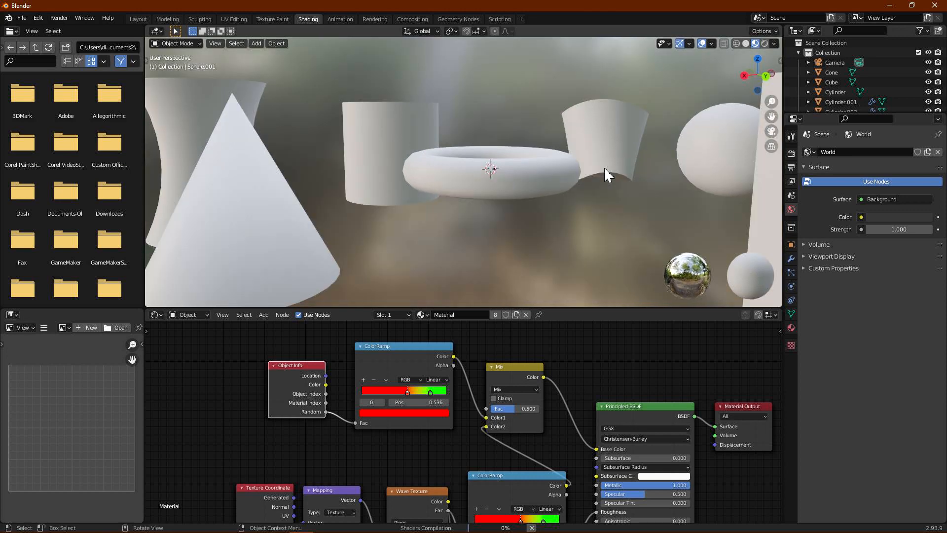
# - Shift the duplicated ramp's red stop to 0.086 and recolor its green stop pale pink
pyautogui.moveTo(408, 392); pyautogui.dragTo(369, 393)
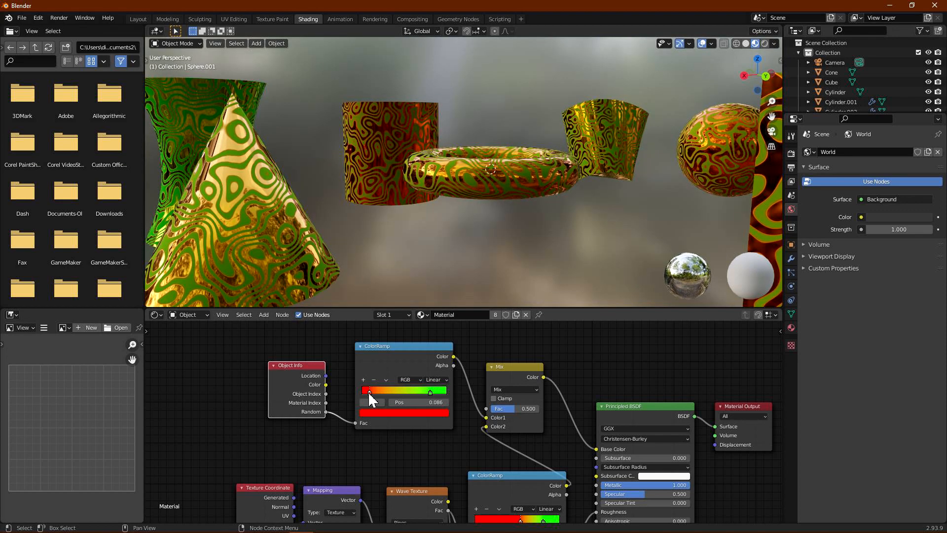
pyautogui.click(428, 392)
pyautogui.click(432, 412)
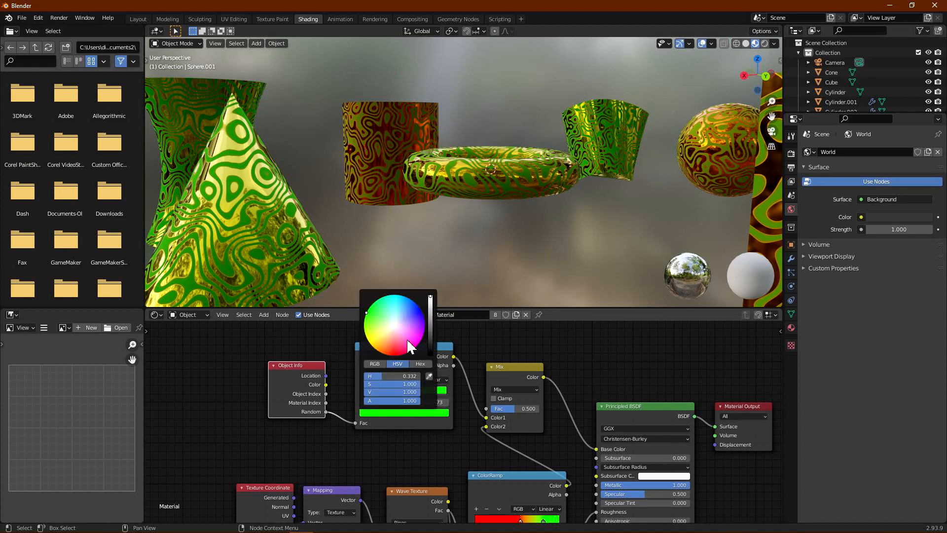
pyautogui.moveTo(411, 351); pyautogui.dragTo(402, 328)
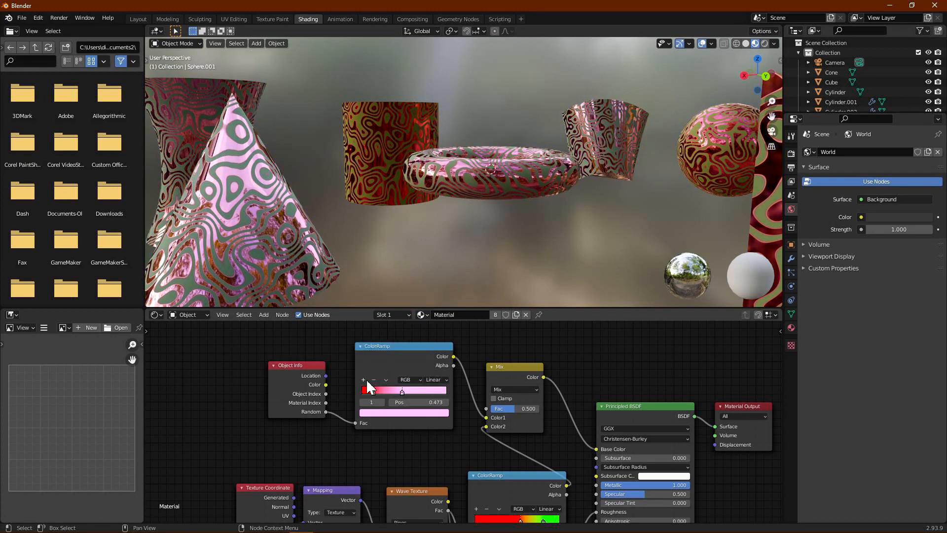
# - Add a stop to the Object Info color ramp and make the end stop at 0.914 pure blue
pyautogui.click(363, 380)
pyautogui.click(402, 392)
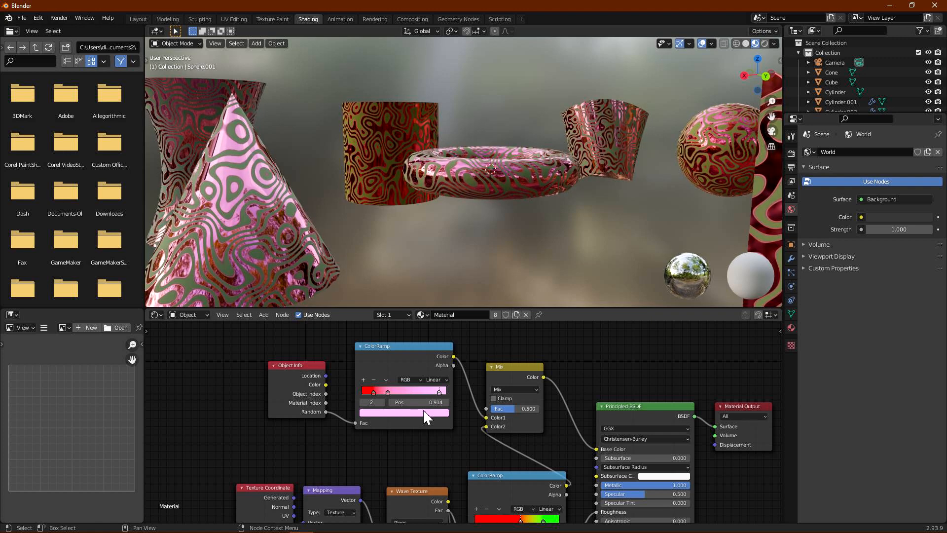
pyautogui.click(424, 412)
pyautogui.click(419, 306)
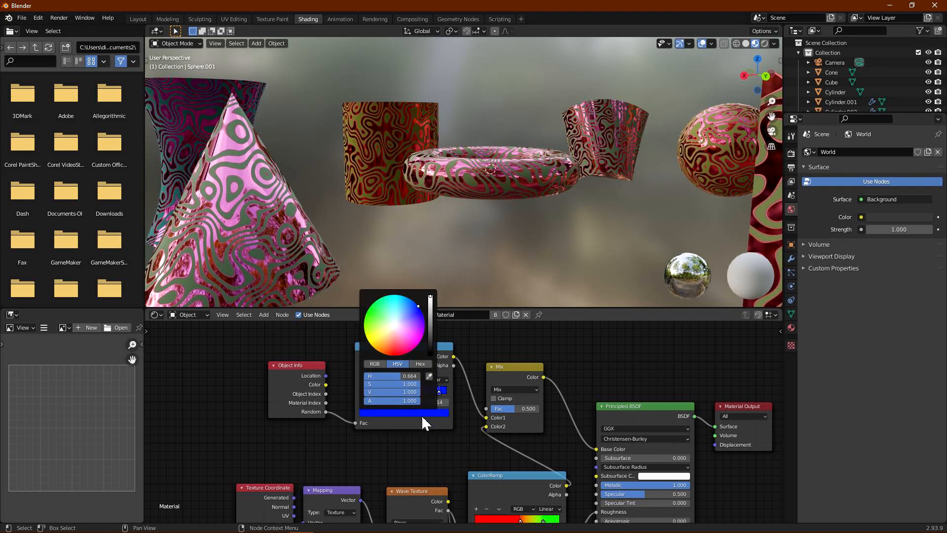
# - Place the Object Info ramp's middle stop at 0.455 and color it pure green
pyautogui.moveTo(390, 391); pyautogui.dragTo(404, 427)
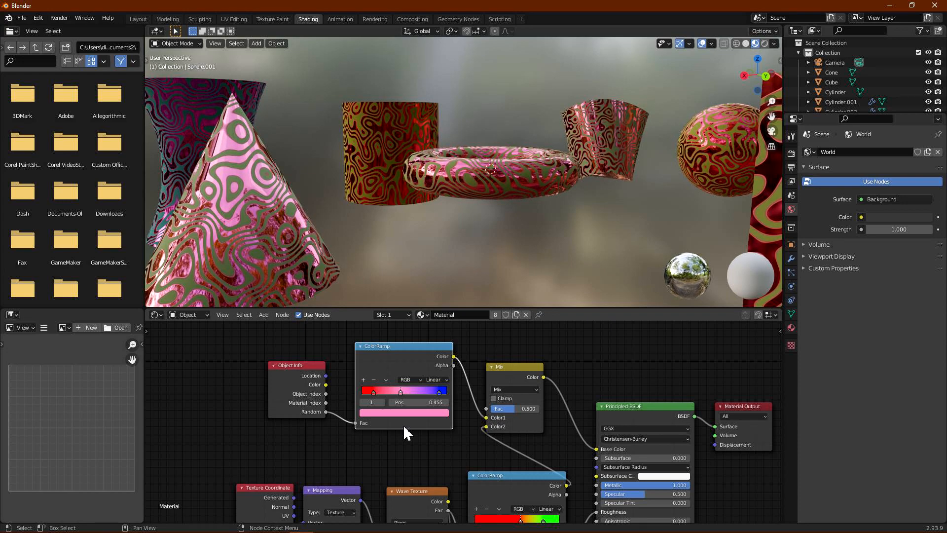
pyautogui.click(406, 413)
pyautogui.click(401, 338)
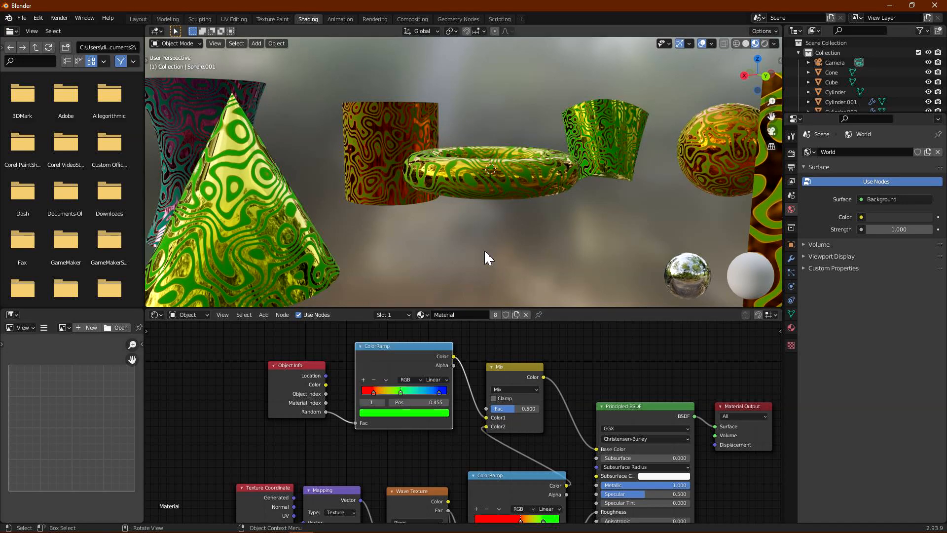
# - Change the Mix node's blending mode to Overlay
pyautogui.moveTo(484, 251); pyautogui.dragTo(499, 189, button='middle')
pyautogui.scroll(-10, 499, 192)
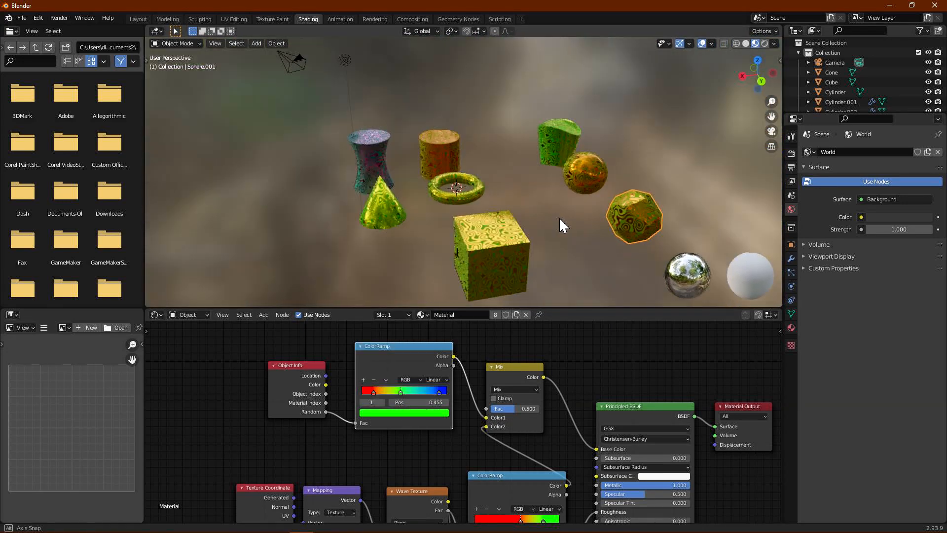
pyautogui.moveTo(503, 205)
pyautogui.mouseDown(button='middle')
pyautogui.moveTo(541, 197)
pyautogui.moveTo(542, 205)
pyautogui.moveTo(493, 197)
pyautogui.moveTo(516, 195)
pyautogui.moveTo(508, 200)
pyautogui.mouseUp(button='middle')
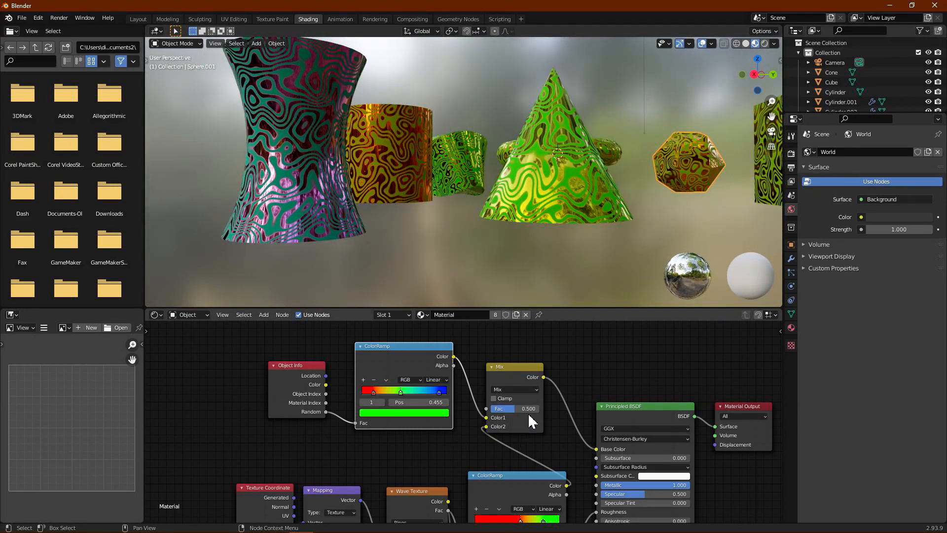
pyautogui.click(526, 390)
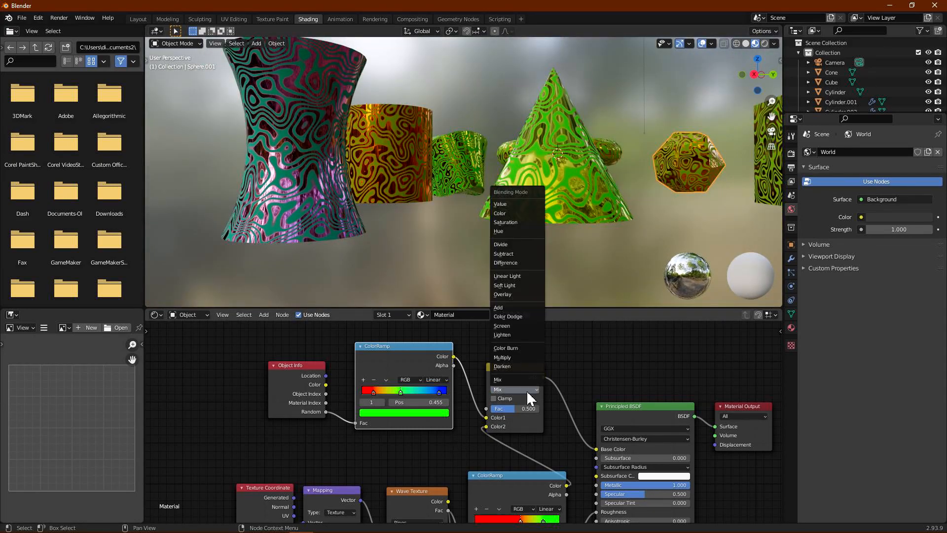
pyautogui.click(515, 294)
pyautogui.moveTo(579, 201); pyautogui.dragTo(542, 202, button='middle')
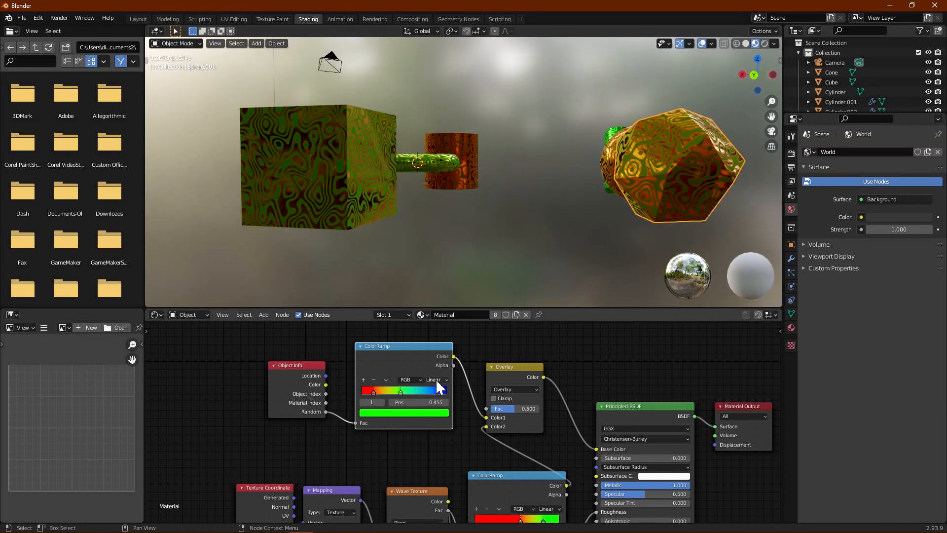
# - Try Constant interpolation on the color ramp fed by Object Info
pyautogui.click(436, 379)
pyautogui.click(446, 419)
pyautogui.moveTo(528, 296); pyautogui.dragTo(545, 279, button='middle')
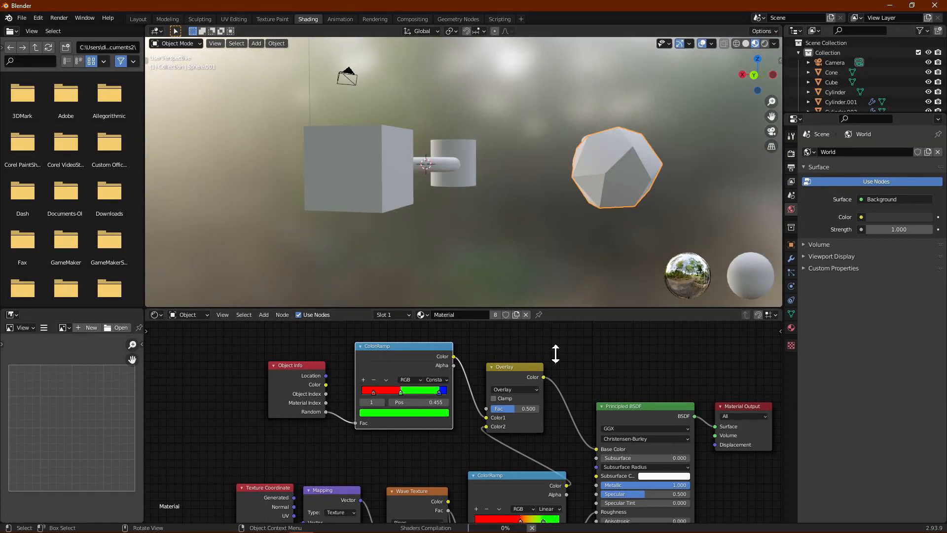
pyautogui.moveTo(558, 470); pyautogui.dragTo(535, 389, button='middle')
pyautogui.moveTo(522, 212); pyautogui.dragTo(588, 242, button='middle')
pyautogui.moveTo(447, 368); pyautogui.dragTo(456, 423, button='middle')
# - Set the interpolation of the color ramp fed by Object Info to Ease
pyautogui.click(423, 353)
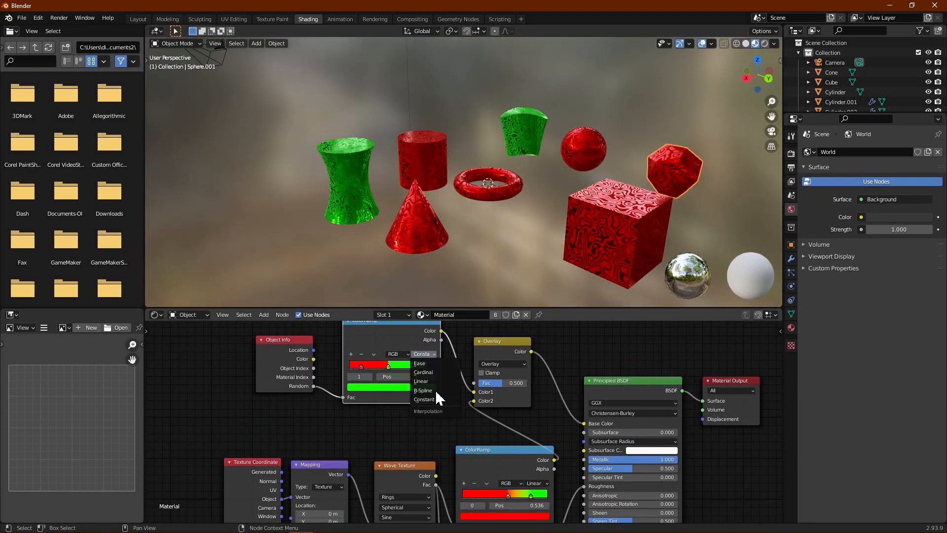
pyautogui.click(427, 364)
pyautogui.moveTo(577, 244); pyautogui.dragTo(564, 234, button='middle')
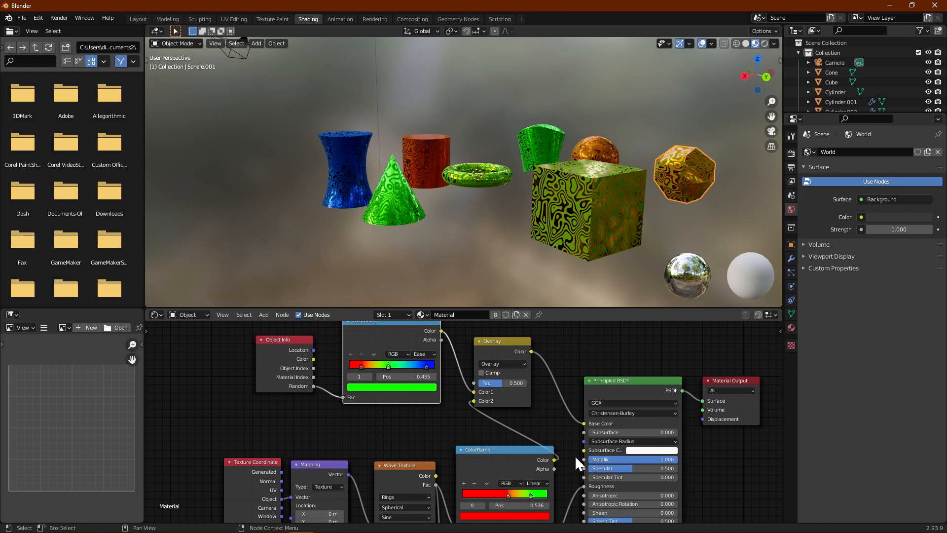
# - Set the interpolation of the black-and-white roughness ramp to Constant
pyautogui.moveTo(575, 455); pyautogui.dragTo(499, 364, button='middle')
pyautogui.moveTo(495, 485); pyautogui.dragTo(472, 477, button='middle')
pyautogui.click(468, 444)
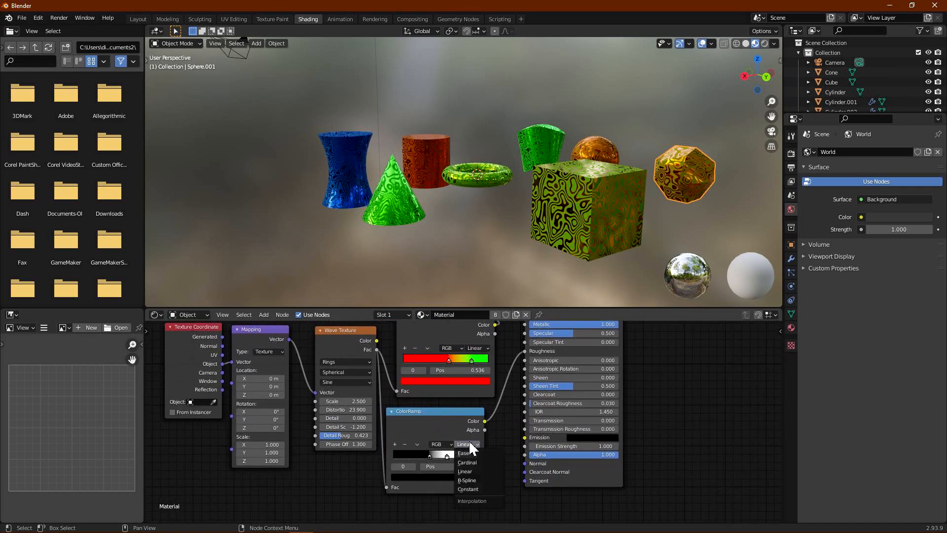
pyautogui.click(468, 489)
pyautogui.moveTo(528, 234)
pyautogui.mouseDown(button='middle')
pyautogui.moveTo(466, 238)
pyautogui.moveTo(535, 222)
pyautogui.moveTo(513, 216)
pyautogui.moveTo(538, 223)
pyautogui.moveTo(521, 224)
pyautogui.mouseUp(button='middle')
pyautogui.scroll(6, 508, 219)
pyautogui.scroll(-5, 495, 228)
# - Set the interpolation of the red-green ramp fed by the Wave Texture to Constant
pyautogui.moveTo(494, 401); pyautogui.dragTo(491, 429, button='middle')
pyautogui.click(475, 375)
pyautogui.click(477, 376)
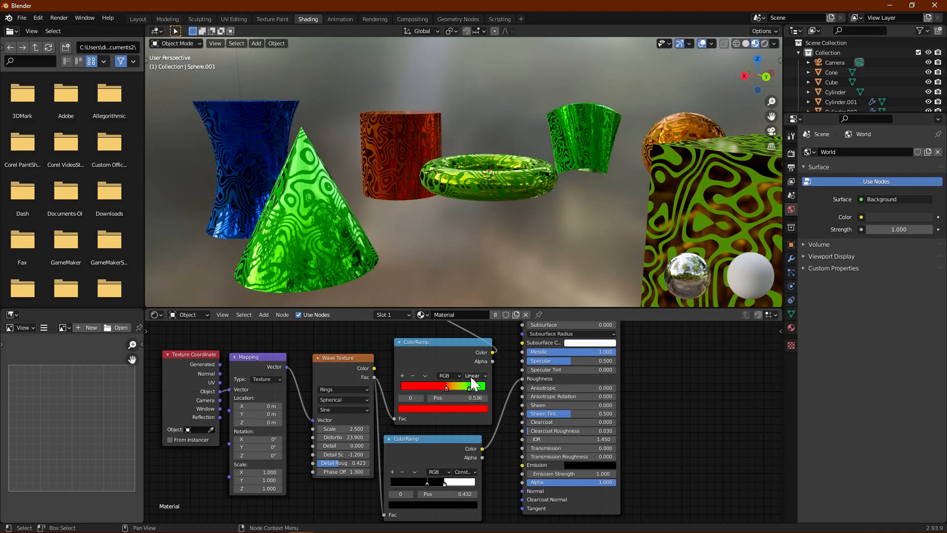
pyautogui.click(474, 376)
pyautogui.click(477, 421)
# - Turn the wave color ramp's red stop white with saturation 0, and make its green stop black at position 0.650
pyautogui.moveTo(544, 203); pyautogui.dragTo(514, 199, button='middle')
pyautogui.moveTo(469, 197); pyautogui.dragTo(489, 354, button='middle')
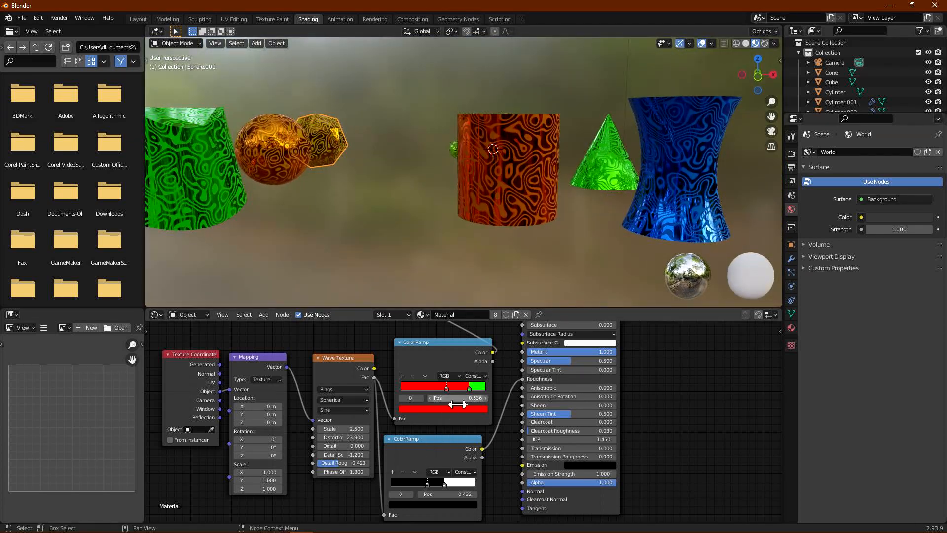
pyautogui.click(432, 409)
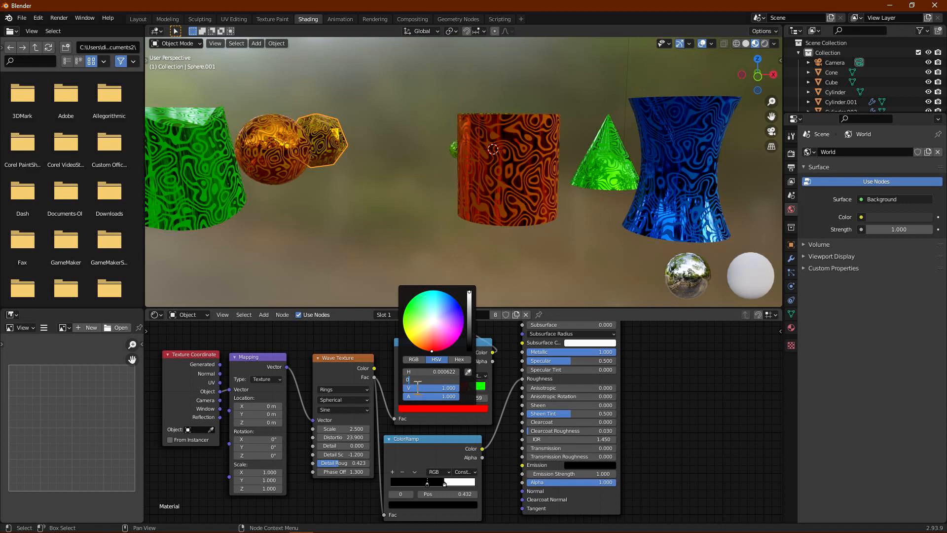
pyautogui.press('Return')
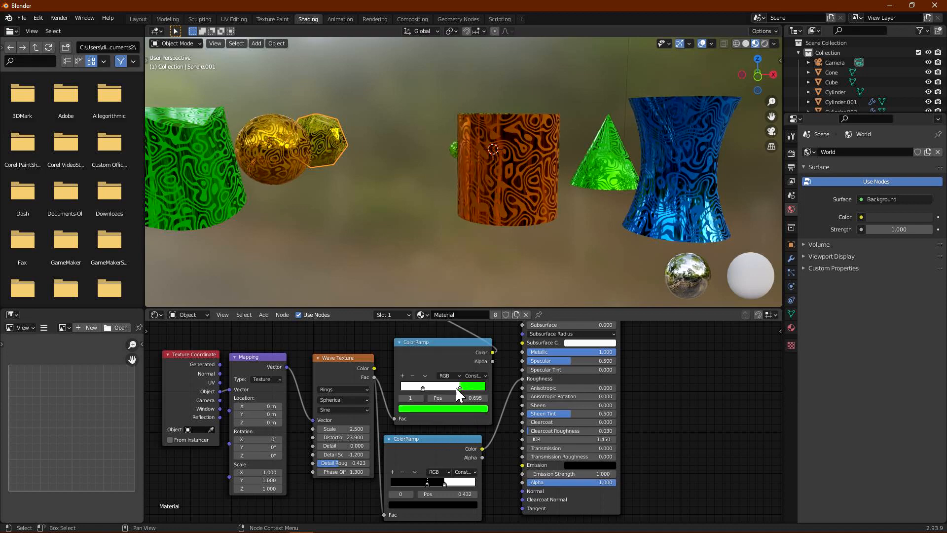
pyautogui.click(453, 408)
pyautogui.click(470, 314)
pyautogui.moveTo(469, 315); pyautogui.dragTo(469, 352)
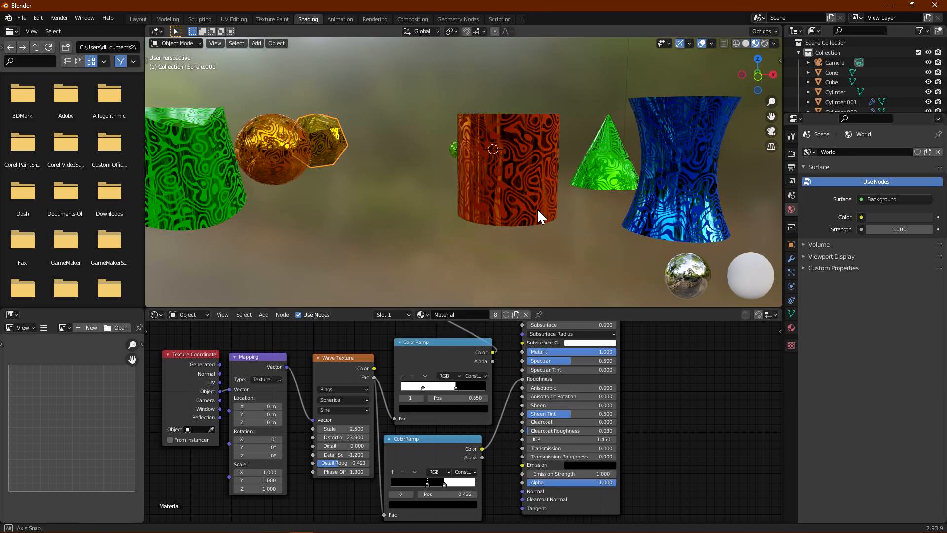
pyautogui.moveTo(540, 217); pyautogui.dragTo(542, 216, button='middle')
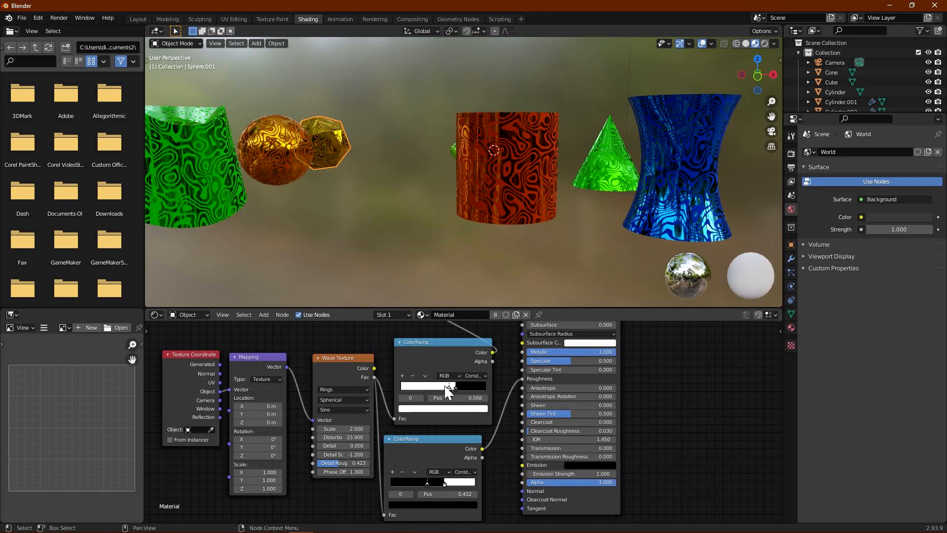
# - Rearrange the wave color ramp so that black sits at 0.445 and white follows at 0.591
pyautogui.moveTo(455, 386); pyautogui.dragTo(433, 386)
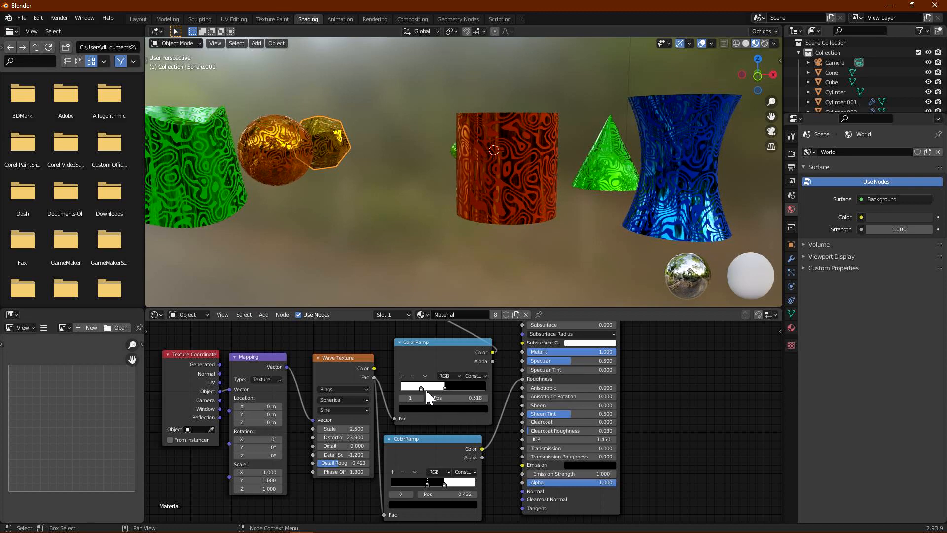
pyautogui.moveTo(516, 180); pyautogui.dragTo(469, 266, button='middle')
pyautogui.moveTo(429, 388); pyautogui.dragTo(458, 388)
pyautogui.press('g')
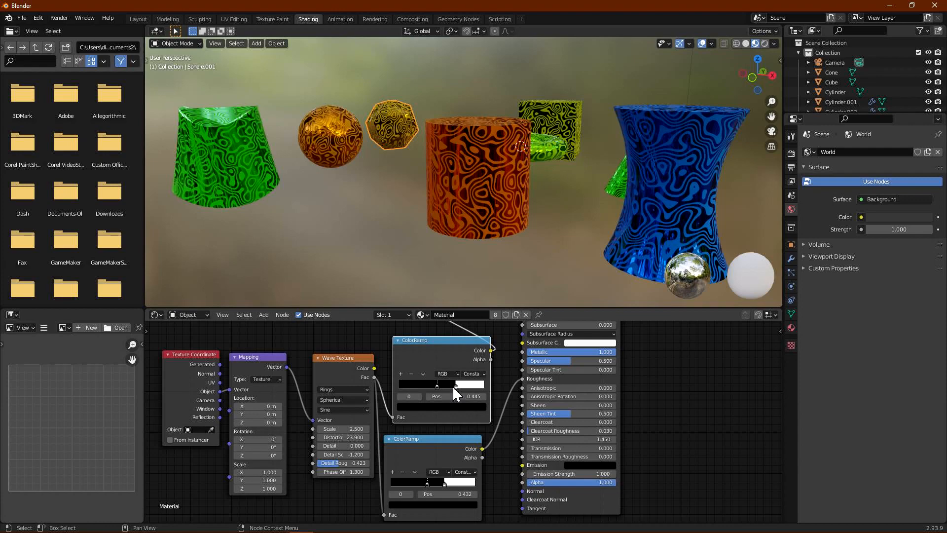
pyautogui.moveTo(499, 181); pyautogui.dragTo(555, 249, button='middle')
pyautogui.moveTo(402, 202)
pyautogui.mouseDown(button='middle')
pyautogui.moveTo(467, 221)
pyautogui.moveTo(376, 213)
pyautogui.moveTo(474, 198)
pyautogui.moveTo(356, 192)
pyautogui.moveTo(277, 205)
pyautogui.moveTo(439, 176)
pyautogui.moveTo(406, 173)
pyautogui.mouseUp(button='middle')
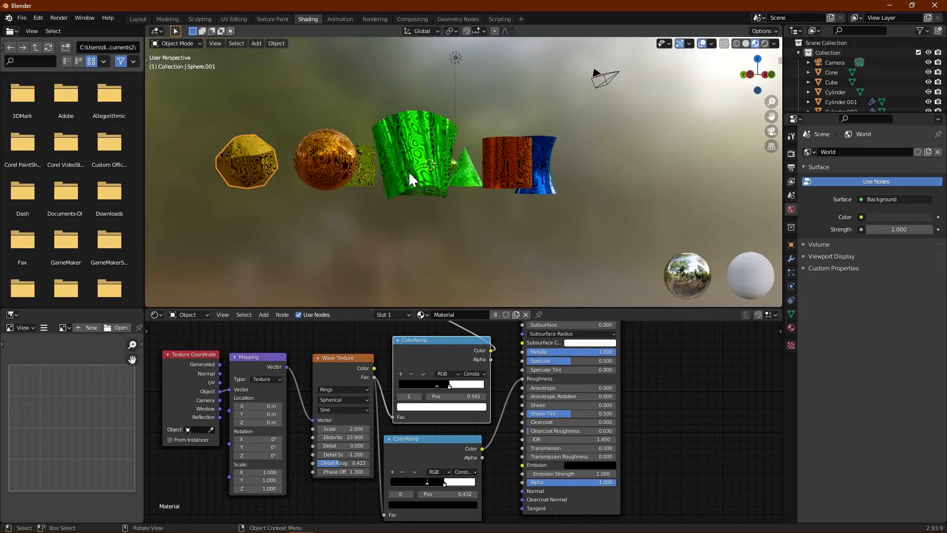
# - Select the green deformed cylinder, switch to the Layout workspace, and display the scene in Material Preview shading
pyautogui.click(406, 173)
pyautogui.click(139, 18)
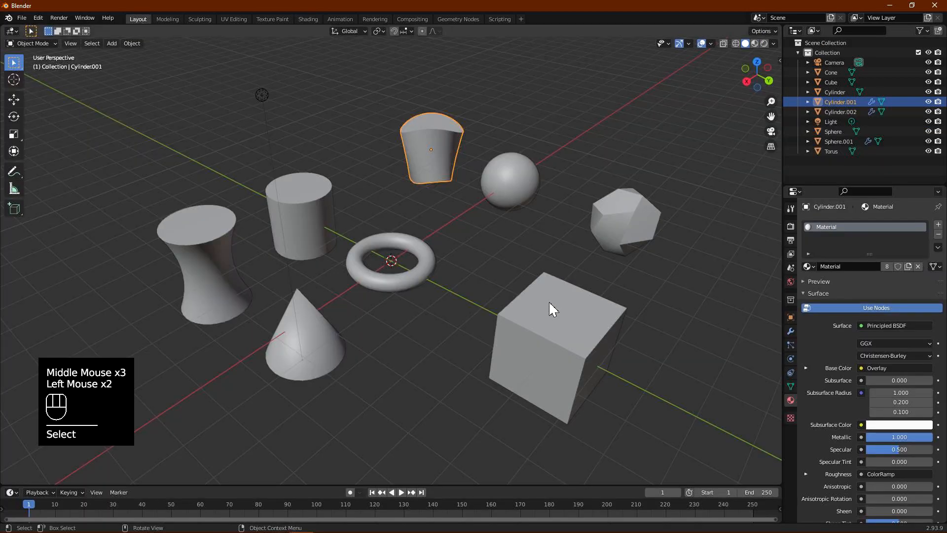
pyautogui.click(755, 44)
pyautogui.scroll(3, 513, 336)
pyautogui.moveTo(508, 316)
pyautogui.mouseDown(button='middle')
pyautogui.moveTo(506, 291)
pyautogui.moveTo(344, 300)
pyautogui.mouseUp(button='middle')
pyautogui.scroll(1, 383, 292)
pyautogui.scroll(-3, 513, 298)
pyautogui.moveTo(513, 298); pyautogui.dragTo(773, 328, button='middle')
pyautogui.scroll(-1, 344, 270)
pyautogui.click(314, 335)
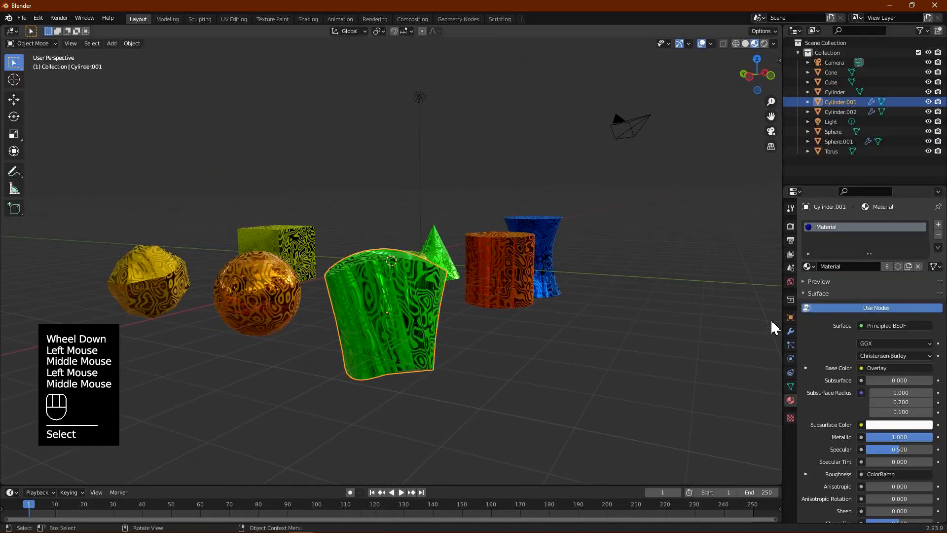
# - Try a Z-axis twist with an angle of -64.2° in the green deformed cylinder's SimpleDeform modifier
pyautogui.click(792, 331)
pyautogui.moveTo(894, 268)
pyautogui.mouseDown()
pyautogui.moveTo(842, 268)
pyautogui.moveTo(897, 267)
pyautogui.moveTo(887, 268)
pyautogui.mouseUp()
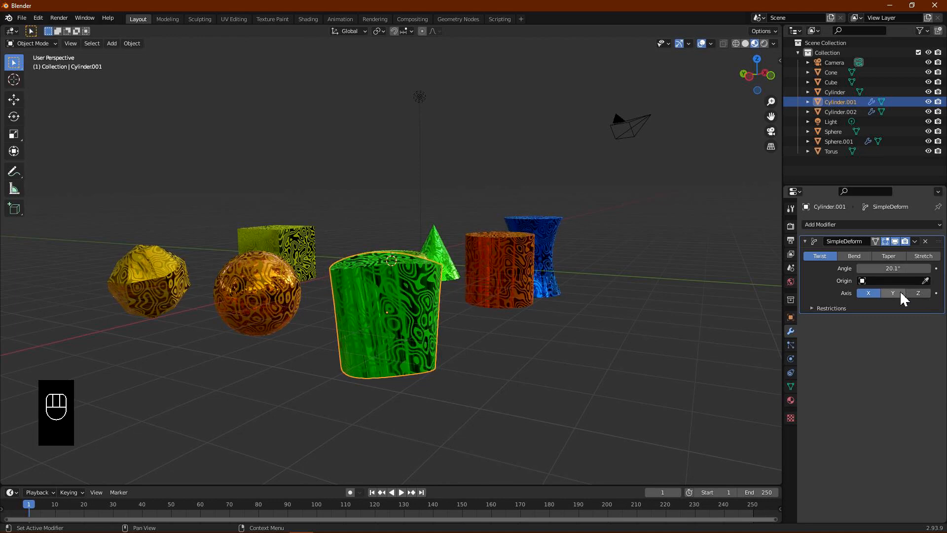
pyautogui.click(919, 293)
pyautogui.moveTo(568, 296); pyautogui.dragTo(502, 296, button='middle')
pyautogui.moveTo(891, 273); pyautogui.dragTo(868, 273)
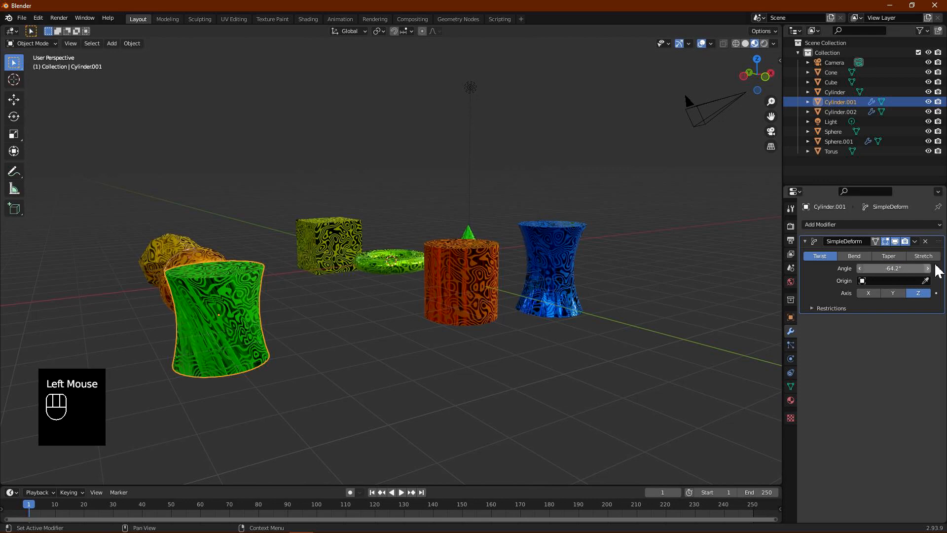
# - Set the green cylinder's SimpleDeform twist to the Y axis with an angle of 77.3°, then deselect it
pyautogui.click(892, 293)
pyautogui.moveTo(483, 313); pyautogui.dragTo(637, 268, button='middle')
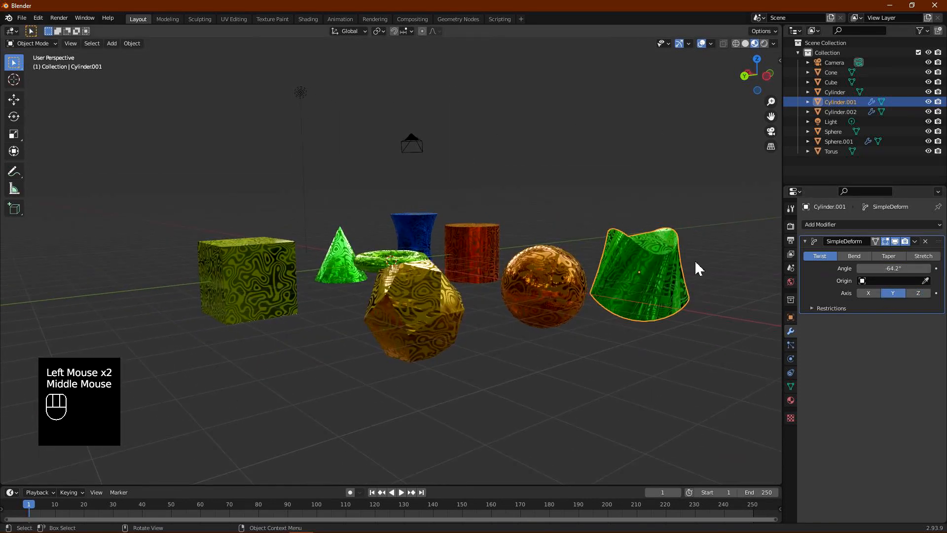
pyautogui.moveTo(894, 268); pyautogui.dragTo(928, 268)
pyautogui.moveTo(362, 174); pyautogui.dragTo(376, 171, button='middle')
pyautogui.click(380, 294)
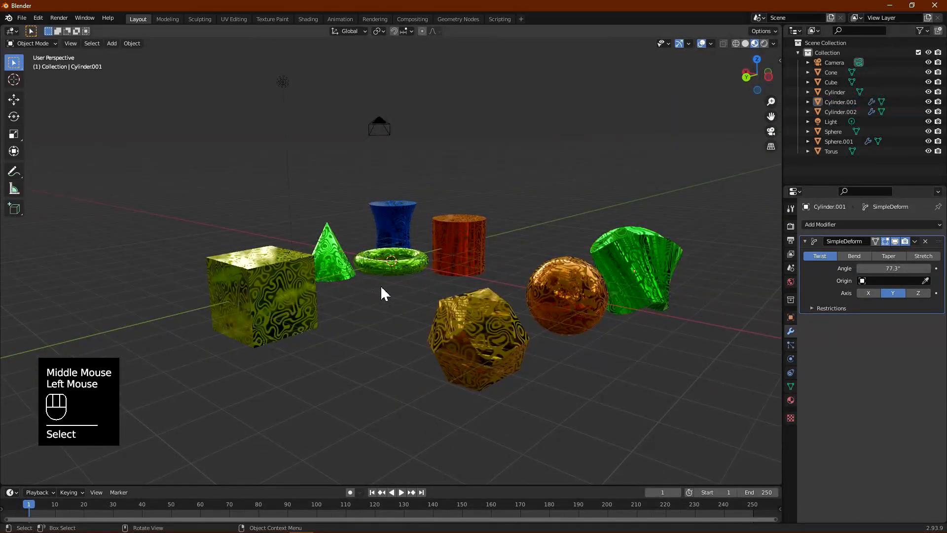
# - Add a mesh plane at the scene's center and scale its geometry by 25 in Edit Mode
pyautogui.moveTo(380, 293); pyautogui.dragTo(512, 306, button='middle')
pyautogui.hotkey('shift', 'a')
pyautogui.moveTo(406, 307)
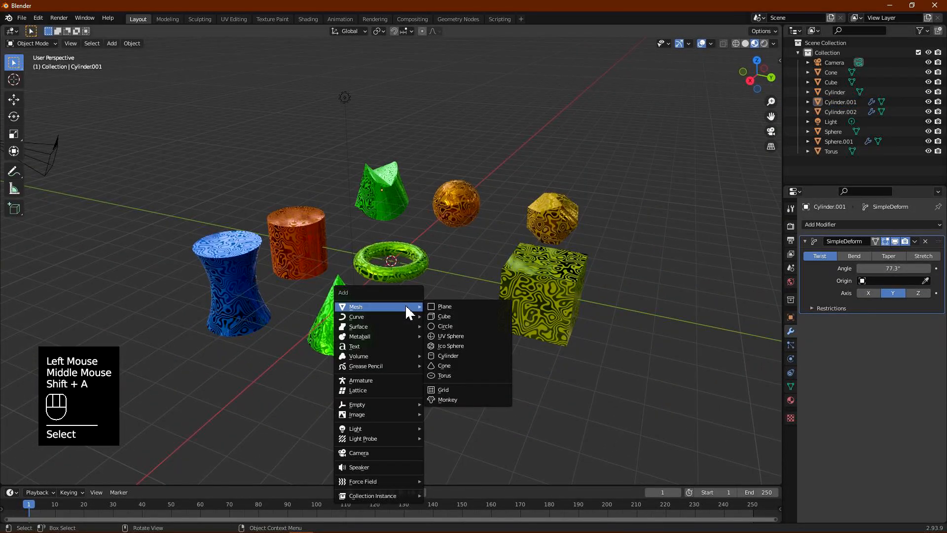
pyautogui.click(428, 307)
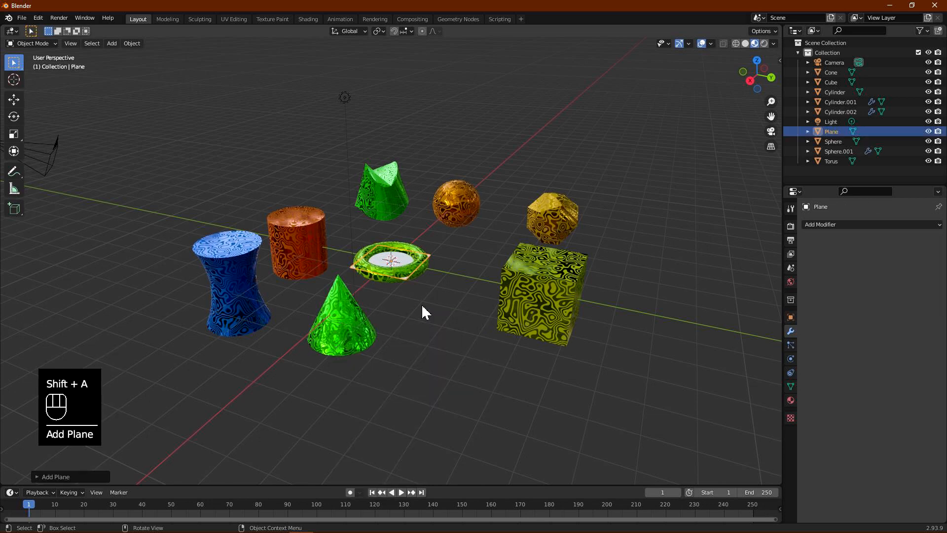
pyautogui.press('Tab')
pyautogui.press('s')
pyautogui.press('2')
pyautogui.press('5')
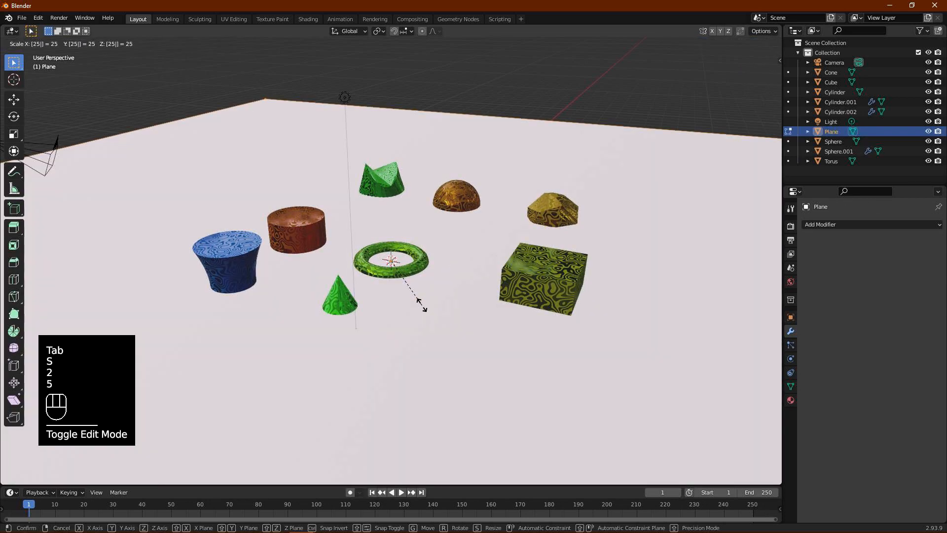
pyautogui.click(426, 309)
# - Lower the plane's geometry about 1.4 m along the Z axis to form a floor beneath the objects
pyautogui.press('g')
pyautogui.press('z')
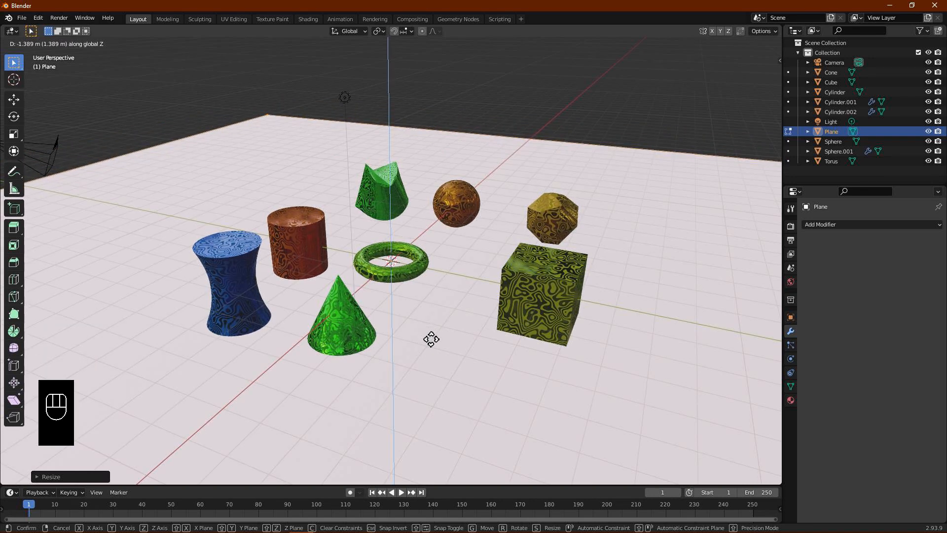
pyautogui.click(431, 337)
pyautogui.moveTo(431, 337); pyautogui.dragTo(450, 357, button='middle')
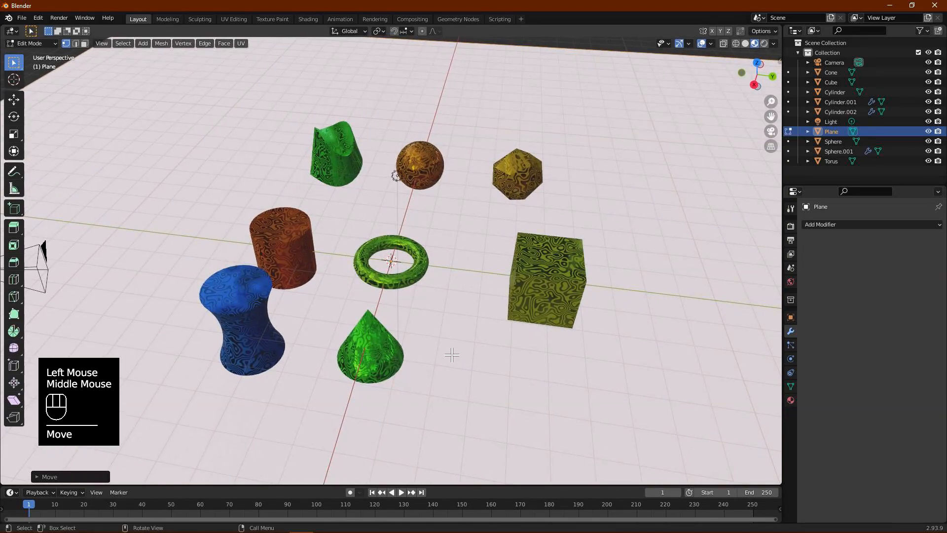
# - Enable the Camera to View lock in the viewport's view settings
pyautogui.press('n')
pyautogui.click(777, 103)
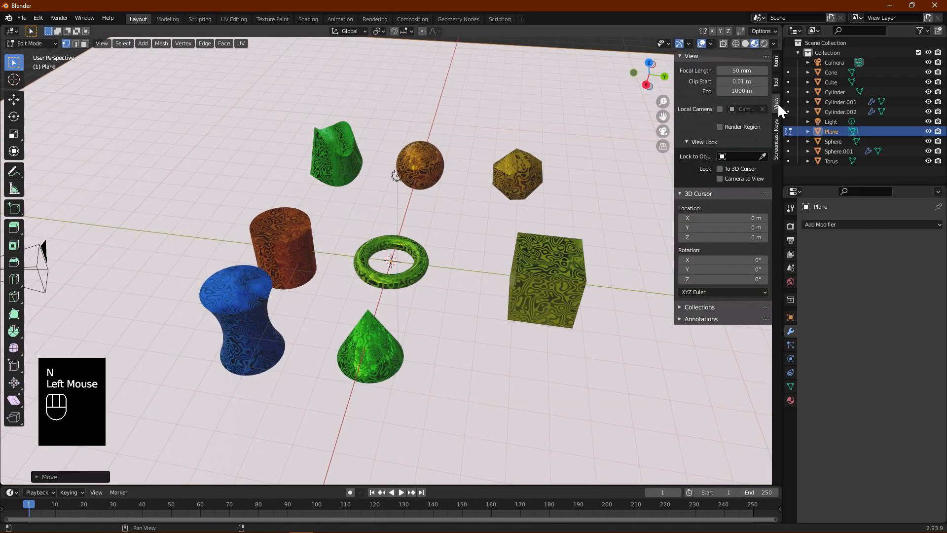
pyautogui.click(720, 179)
pyautogui.moveTo(656, 193); pyautogui.dragTo(662, 166, button='middle')
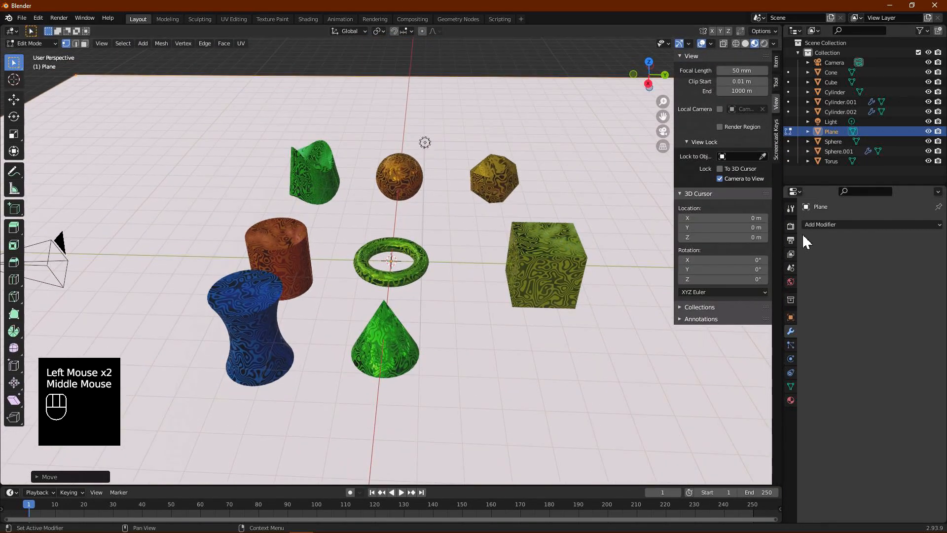
# - Set the Cycles device to GPU Compute and enable render denoising with NLM
pyautogui.click(792, 226)
pyautogui.click(878, 257)
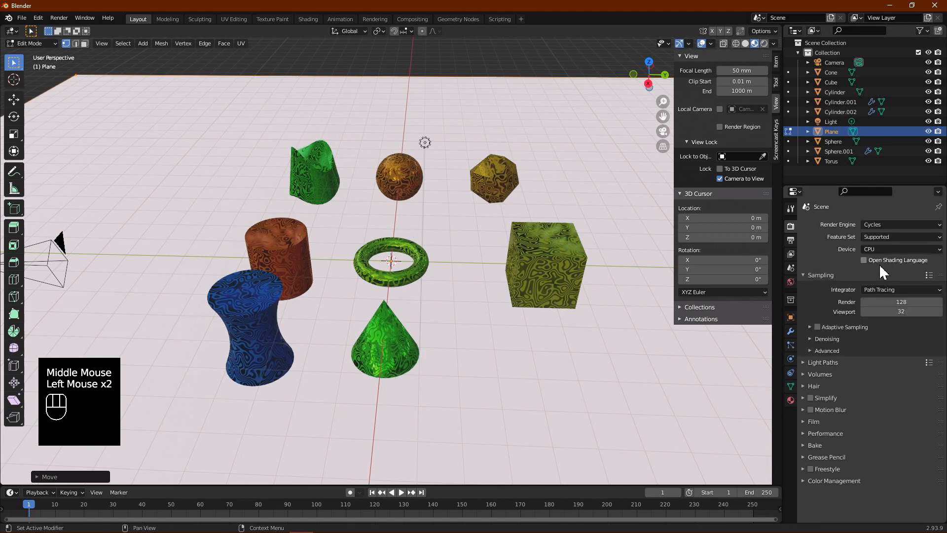
pyautogui.click(881, 272)
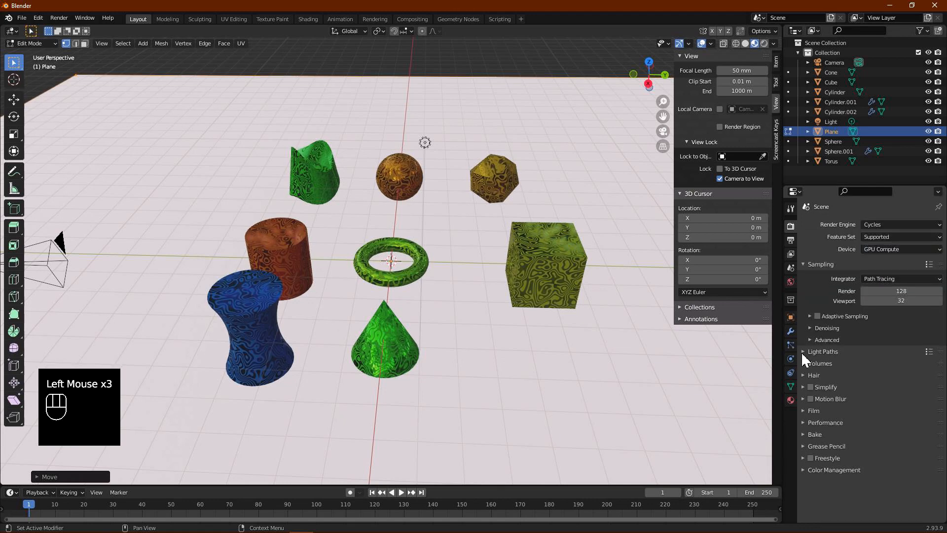
pyautogui.click(819, 328)
pyautogui.click(862, 342)
# - Leave Edit Mode on the plane and change the scene's light to an Area light
pyautogui.moveTo(588, 319); pyautogui.dragTo(564, 318, button='middle')
pyautogui.press('Tab')
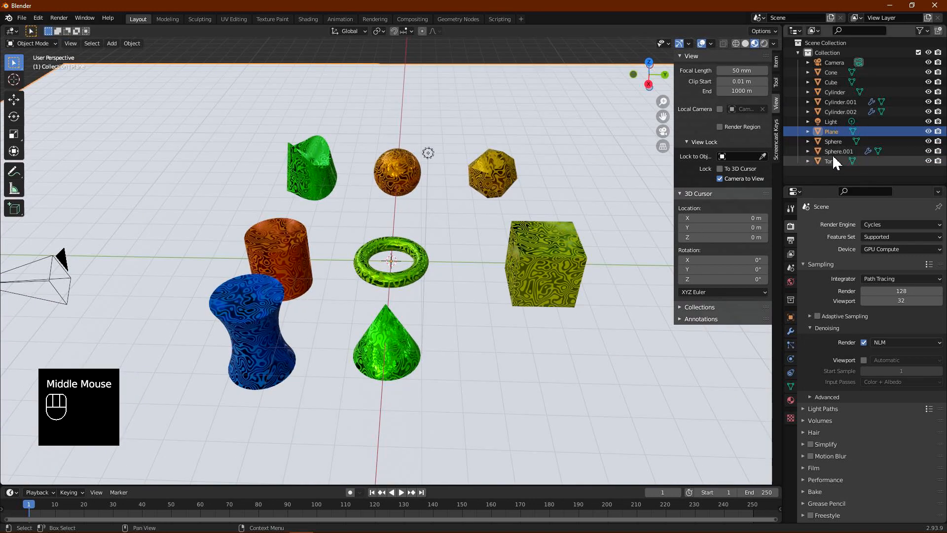
pyautogui.click(838, 121)
pyautogui.click(791, 360)
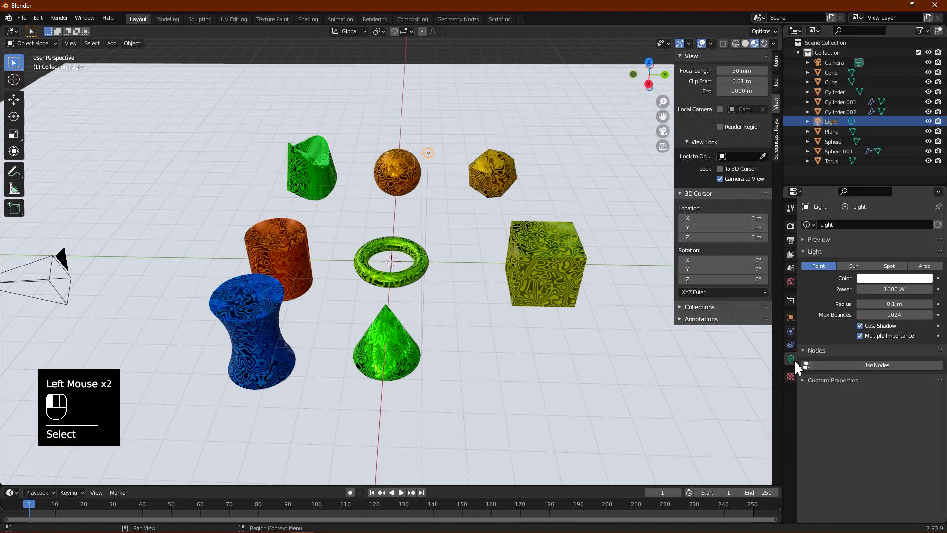
pyautogui.click(924, 266)
pyautogui.moveTo(365, 273); pyautogui.dragTo(446, 296, button='middle')
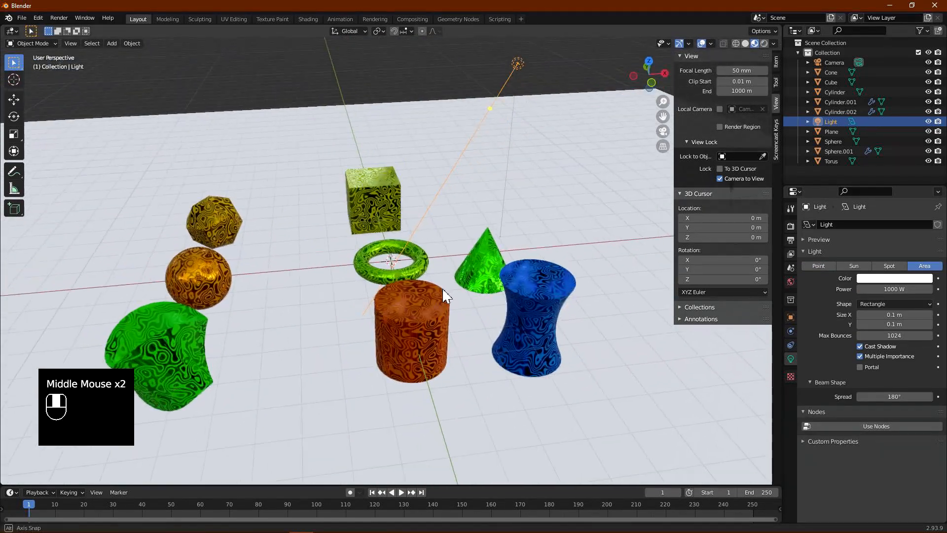
pyautogui.click(434, 321)
pyautogui.moveTo(408, 331); pyautogui.dragTo(403, 242, button='middle')
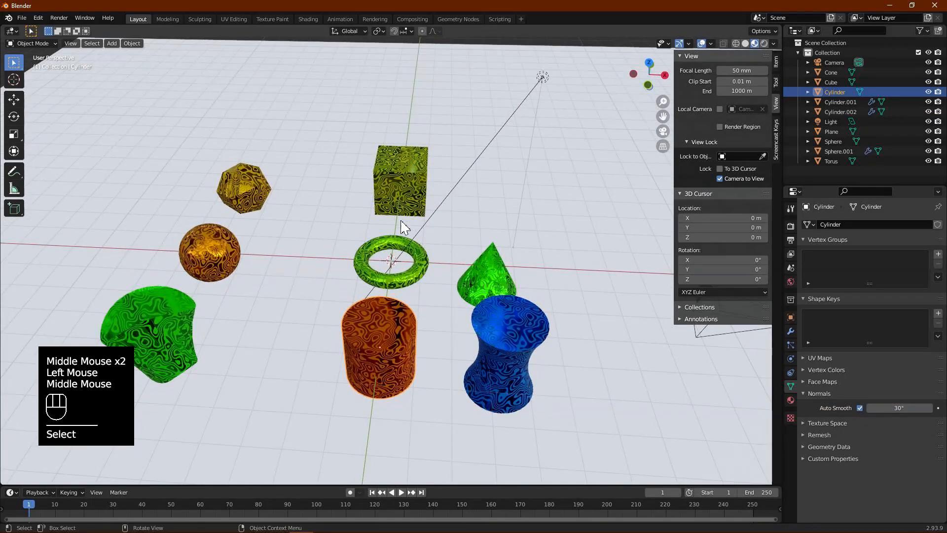
pyautogui.moveTo(311, 242)
pyautogui.keyDown('shift'); pyautogui.mouseDown(button='middle')
pyautogui.moveTo(304, 262)
pyautogui.moveTo(339, 245)
pyautogui.moveTo(317, 229)
pyautogui.moveTo(293, 236)
pyautogui.moveTo(312, 243)
pyautogui.mouseUp(button='middle'); pyautogui.keyUp('shift')
pyautogui.scroll(1, 309, 241)
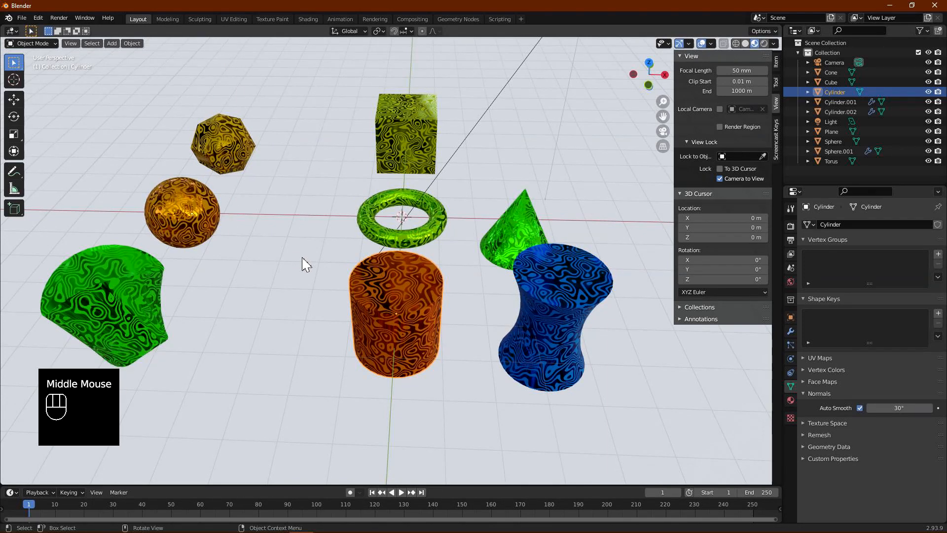
pyautogui.click(59, 17)
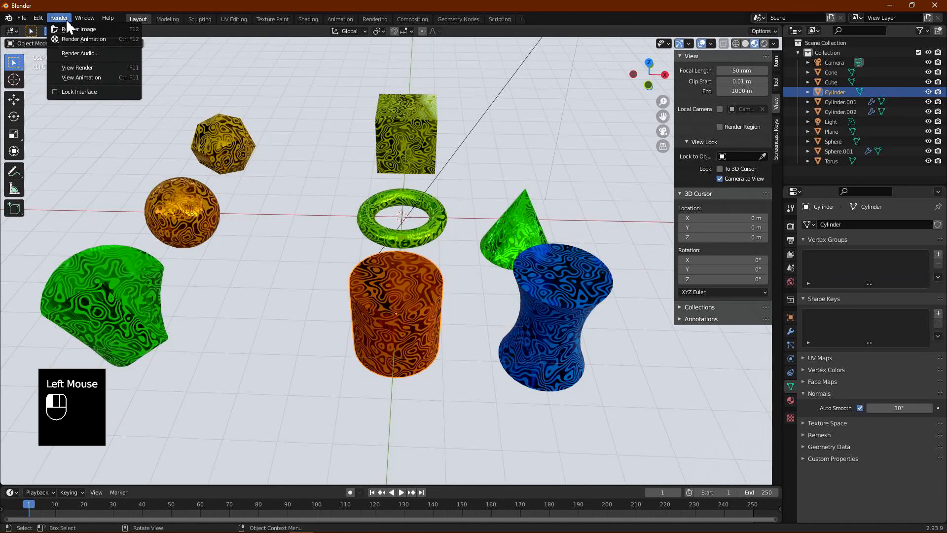
pyautogui.click(340, 243)
# - Look through the camera and reframe it so that all the objects fit inside the camera frame
pyautogui.press('KP_0')
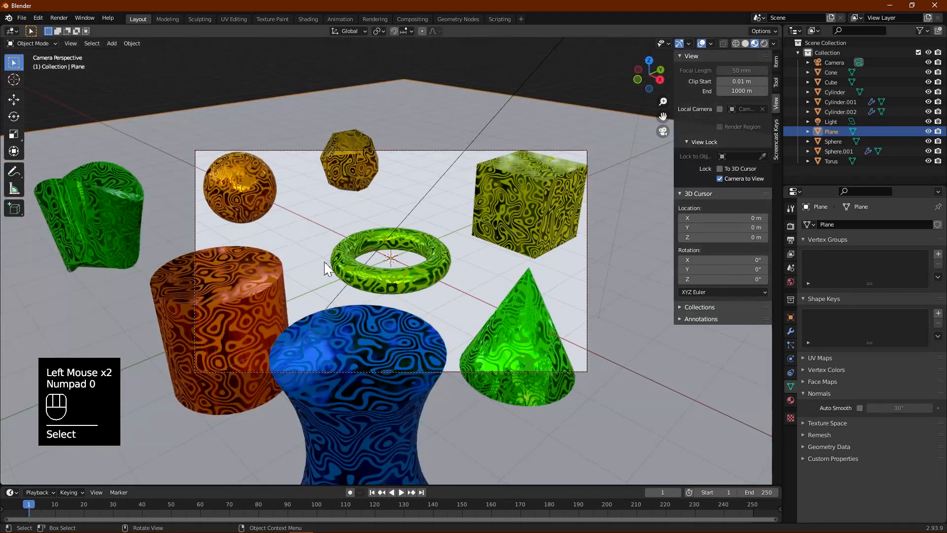
pyautogui.scroll(-3, 368, 259)
pyautogui.moveTo(370, 261); pyautogui.dragTo(398, 254, button='middle')
pyautogui.scroll(2, 387, 264)
pyautogui.scroll(-1, 397, 287)
pyautogui.scroll(-1, 397, 287)
pyautogui.scroll(1, 444, 254)
pyautogui.scroll(-1, 446, 284)
pyautogui.keyDown('shift'); pyautogui.moveTo(393, 212); pyautogui.dragTo(415, 217, button='middle'); pyautogui.keyUp('shift')
pyautogui.scroll(1, 459, 277)
pyautogui.scroll(1, 457, 272)
pyautogui.moveTo(439, 275); pyautogui.dragTo(316, 224, button='middle')
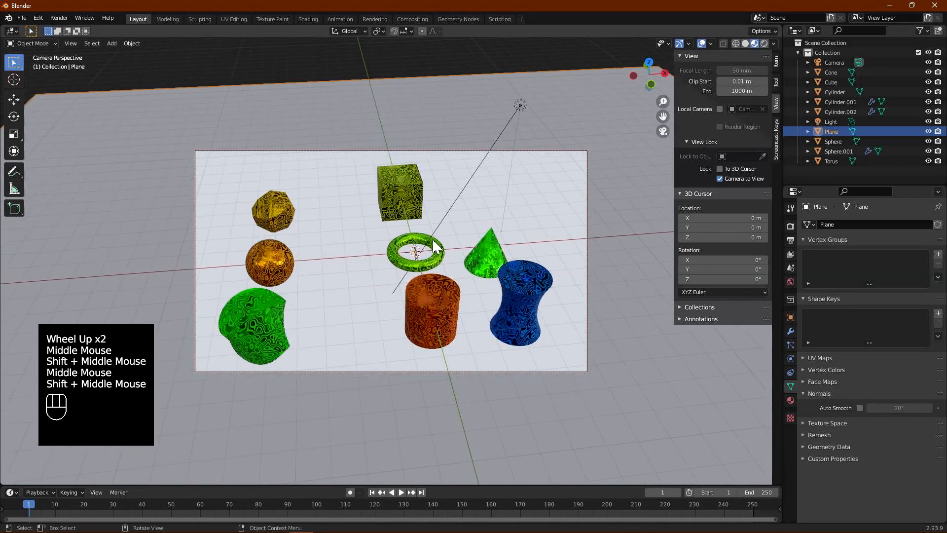
pyautogui.scroll(-1, 316, 224)
# - Display the viewport in Rendered shading, run a test render of the image, and close the render window
pyautogui.click(764, 44)
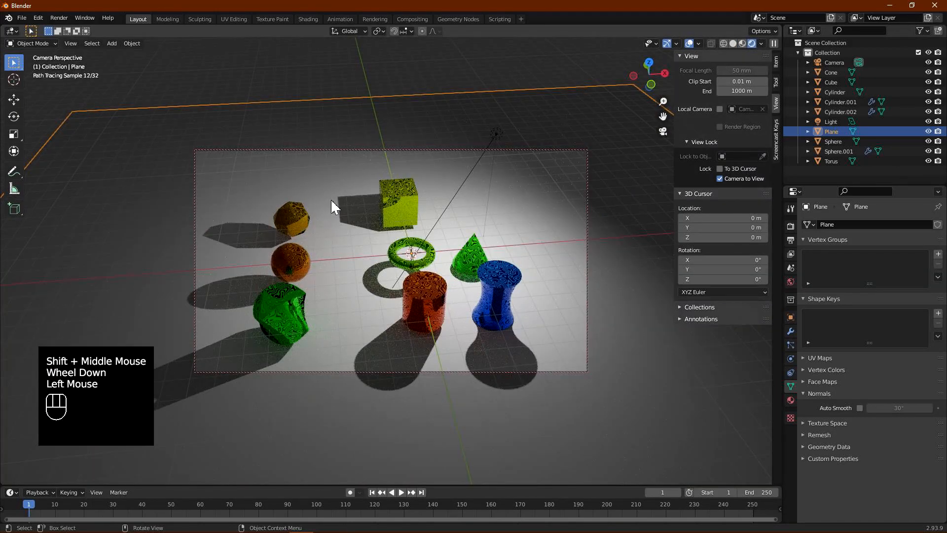
pyautogui.click(60, 17)
pyautogui.click(71, 30)
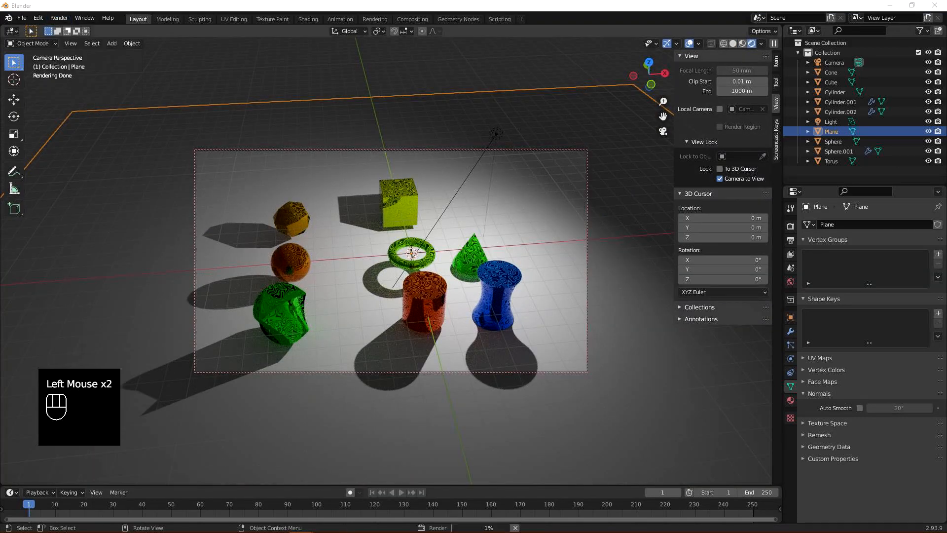
pyautogui.moveTo(453, 93); pyautogui.dragTo(470, 73)
pyautogui.scroll(-2, 571, 302)
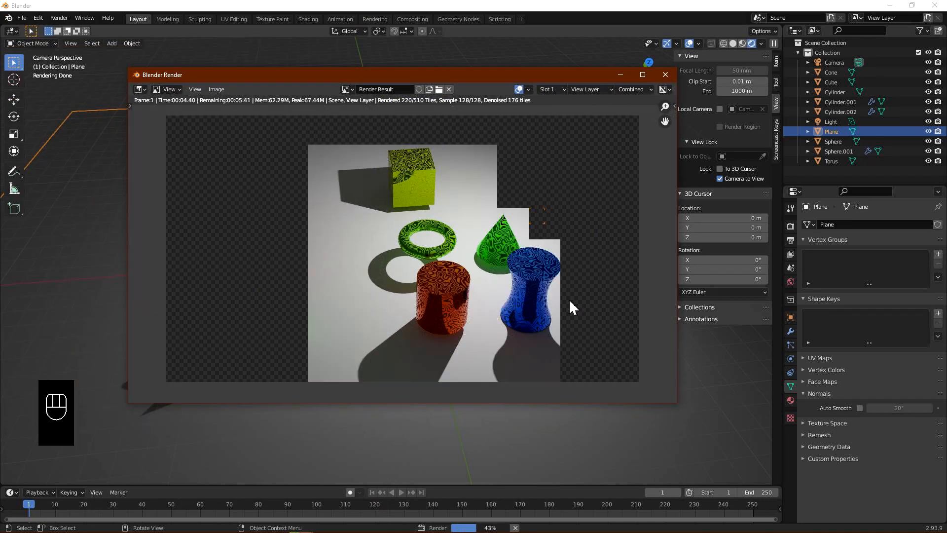
pyautogui.click(666, 74)
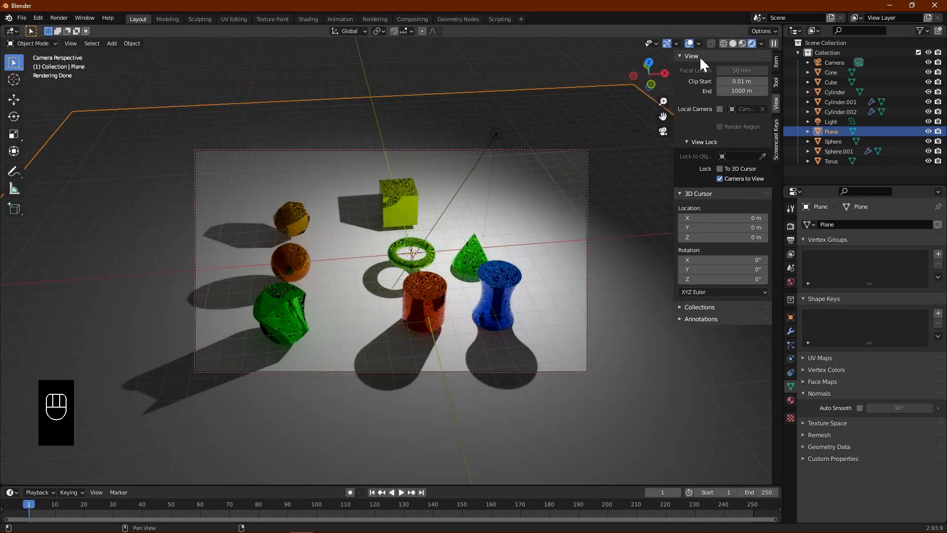
# - Turn off the scene world in the Rendered viewport shading, run another image render, and close the render window
pyautogui.click(762, 43)
pyautogui.click(705, 103)
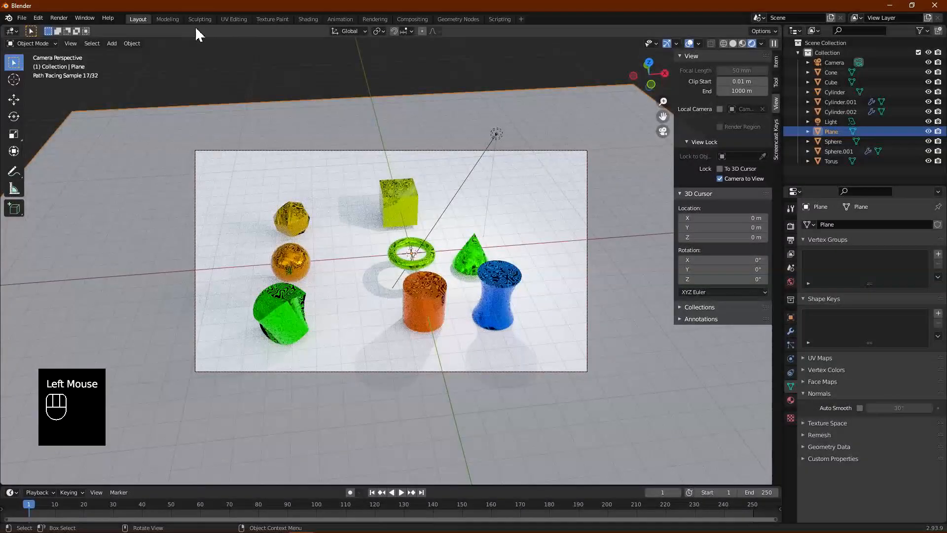
pyautogui.click(58, 18)
pyautogui.click(74, 29)
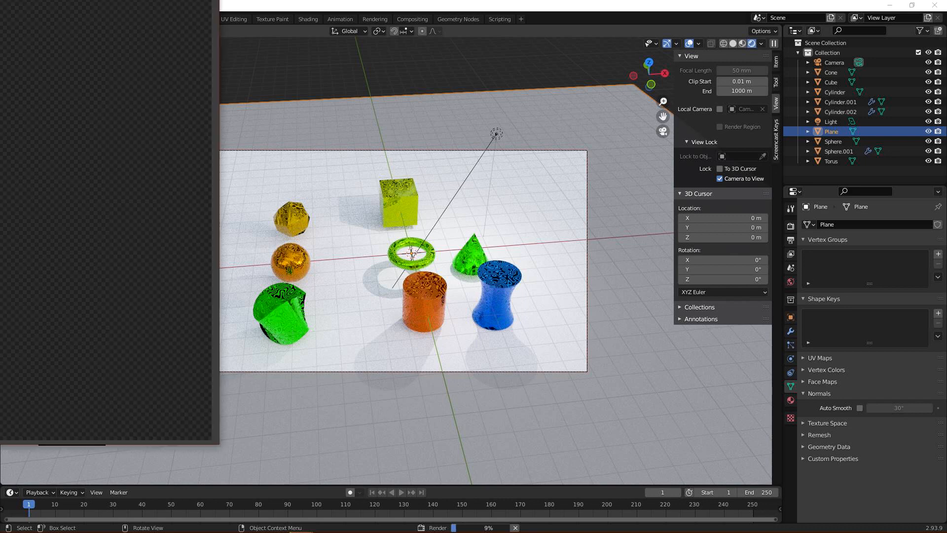
pyautogui.scroll(-4, 577, 218)
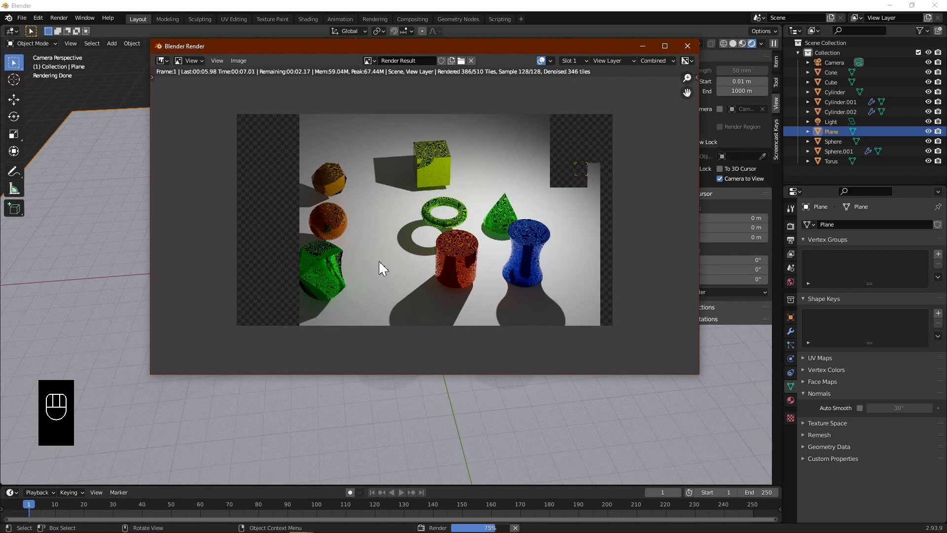
pyautogui.click(687, 46)
# - Move the camera to a low angle with the faceted sphere, smooth sphere and green twisted cylinder in front, and render the image
pyautogui.scroll(2, 364, 272)
pyautogui.moveTo(381, 295); pyautogui.dragTo(385, 285, button='middle')
pyautogui.scroll(1, 385, 285)
pyautogui.scroll(1, 383, 271)
pyautogui.scroll(-1, 385, 277)
pyautogui.moveTo(402, 281); pyautogui.dragTo(377, 276, button='middle')
pyautogui.scroll(-1, 378, 277)
pyautogui.scroll(1, 372, 278)
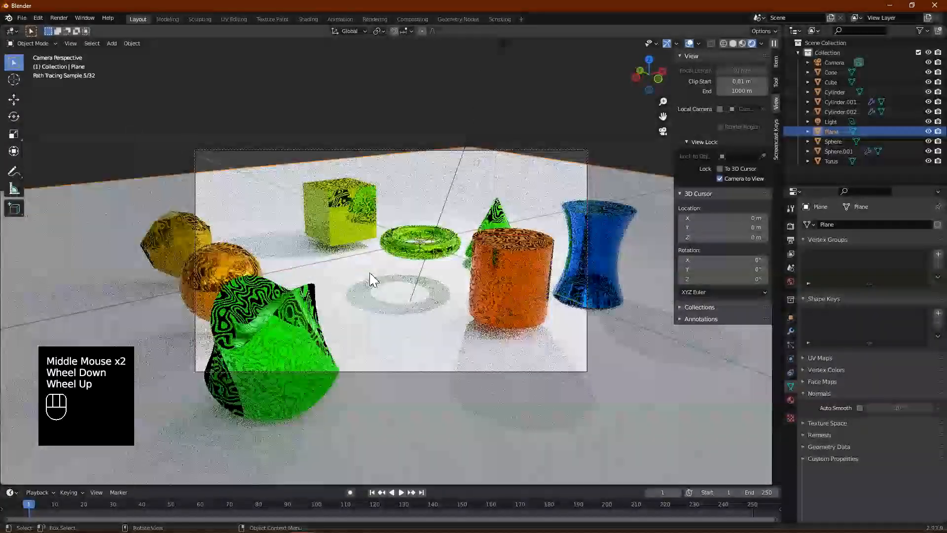
pyautogui.scroll(-1, 373, 279)
pyautogui.moveTo(291, 227); pyautogui.dragTo(382, 285, button='middle')
pyautogui.keyDown('shift'); pyautogui.moveTo(329, 257); pyautogui.dragTo(366, 254, button='middle'); pyautogui.keyUp('shift')
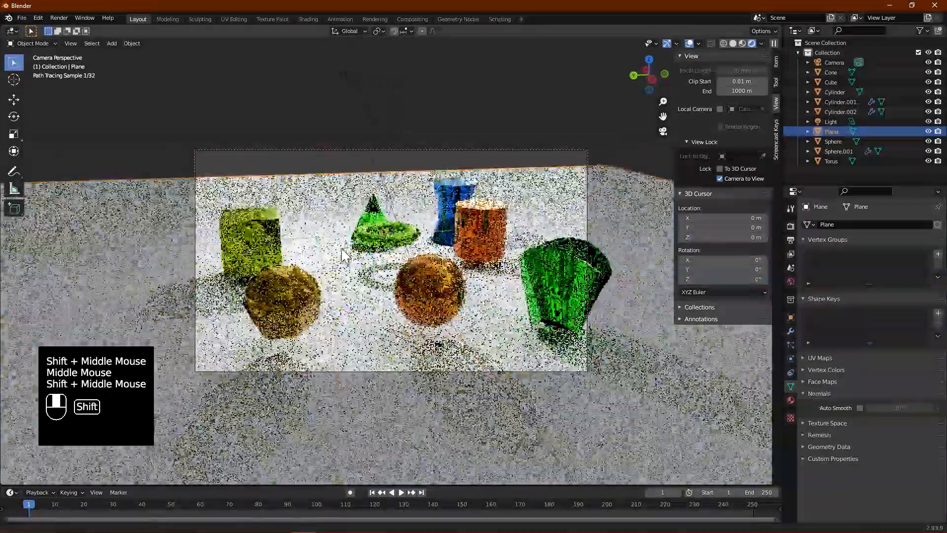
pyautogui.scroll(-2, 362, 261)
pyautogui.scroll(2, 366, 255)
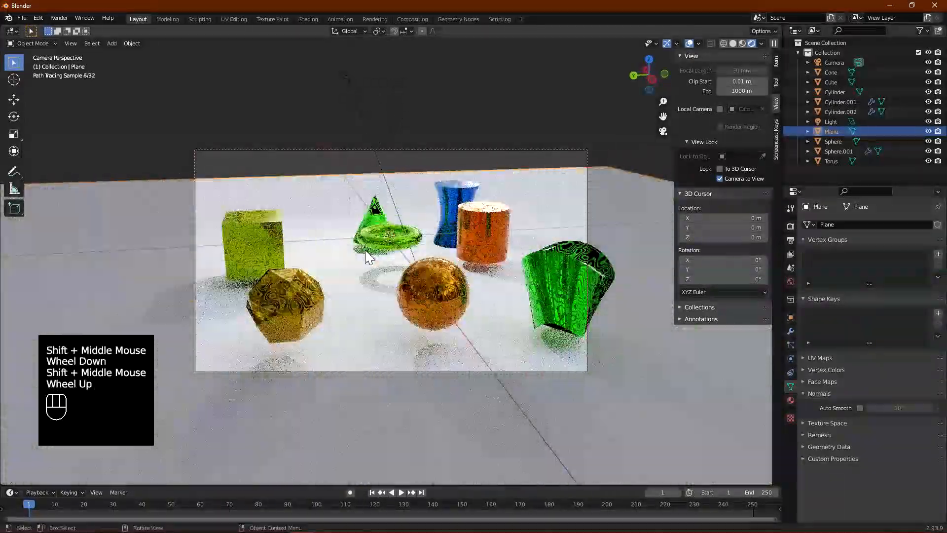
pyautogui.click(59, 18)
pyautogui.click(74, 30)
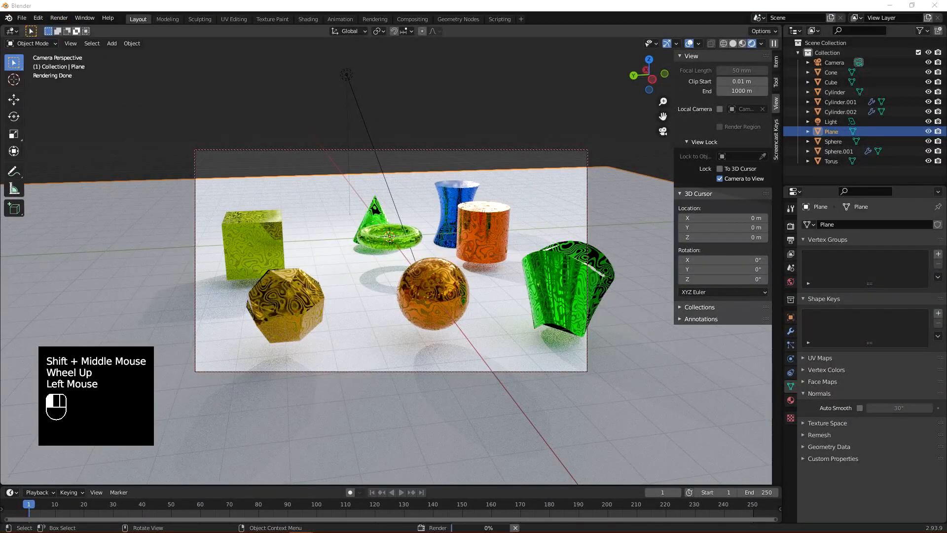